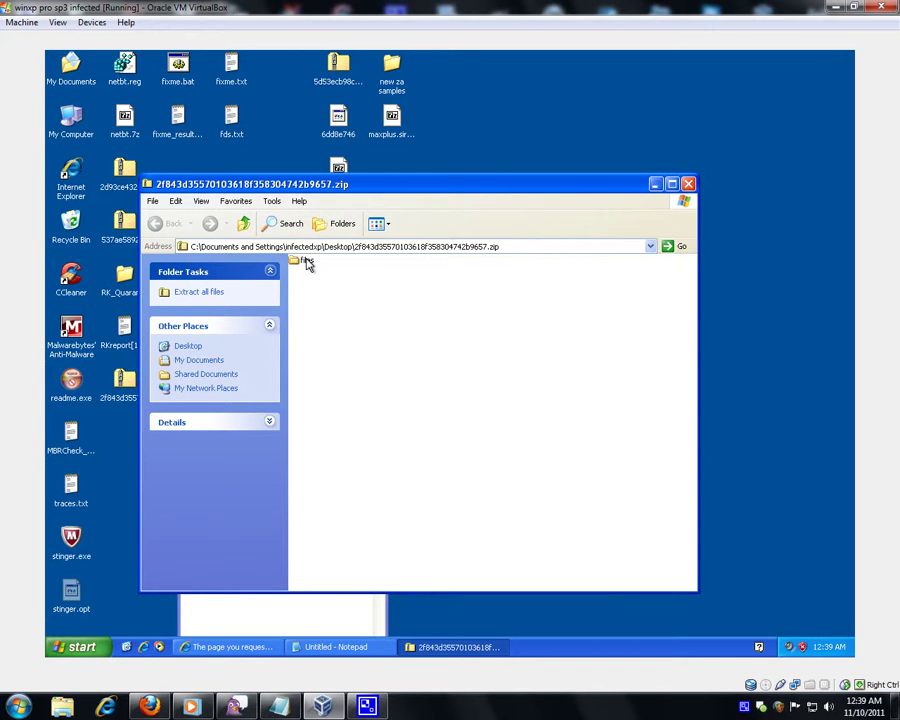
left_click_drag(307, 262, 778, 432)
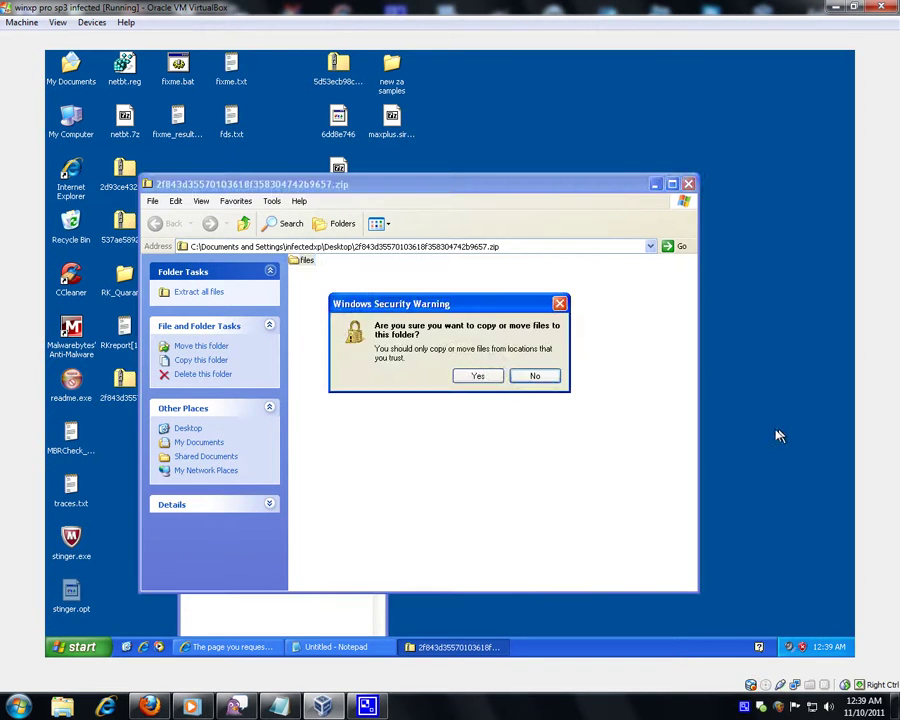
left_click(477, 373)
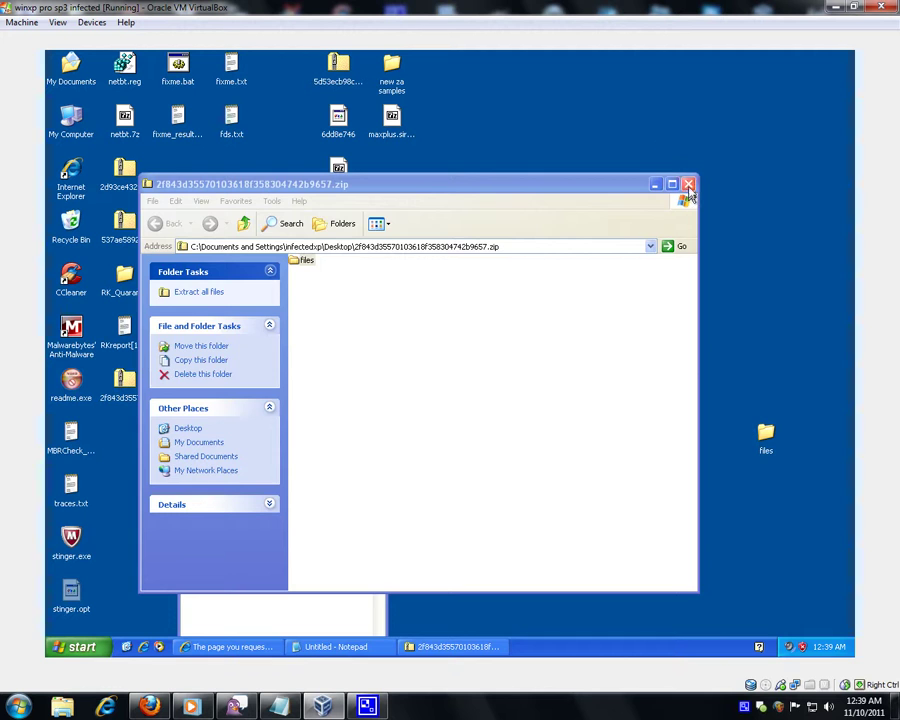
left_click(688, 184)
right_click(257, 647)
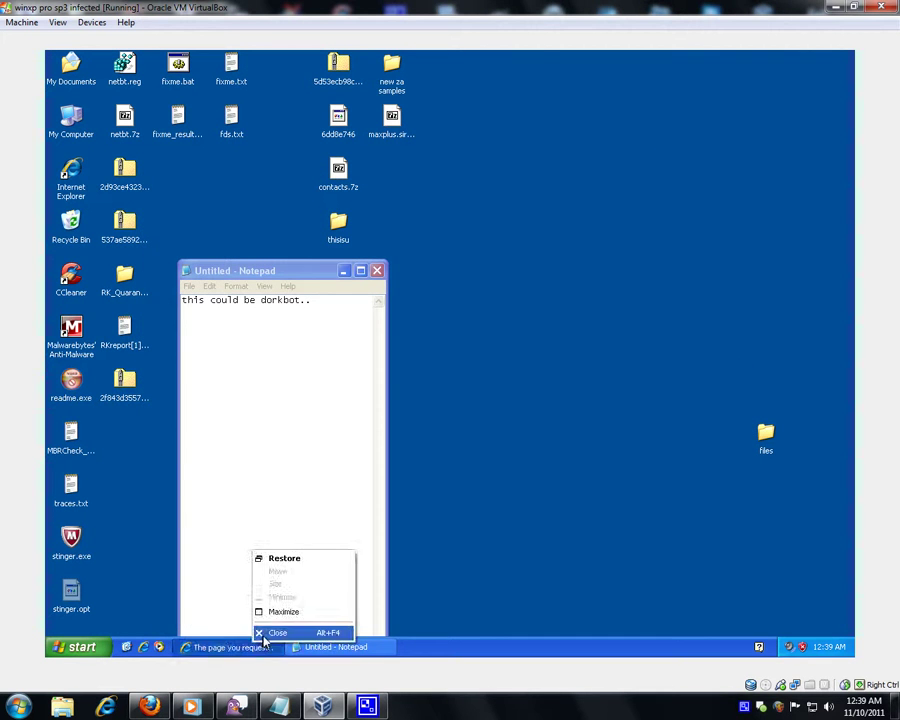
left_click(278, 631)
double_click(762, 435)
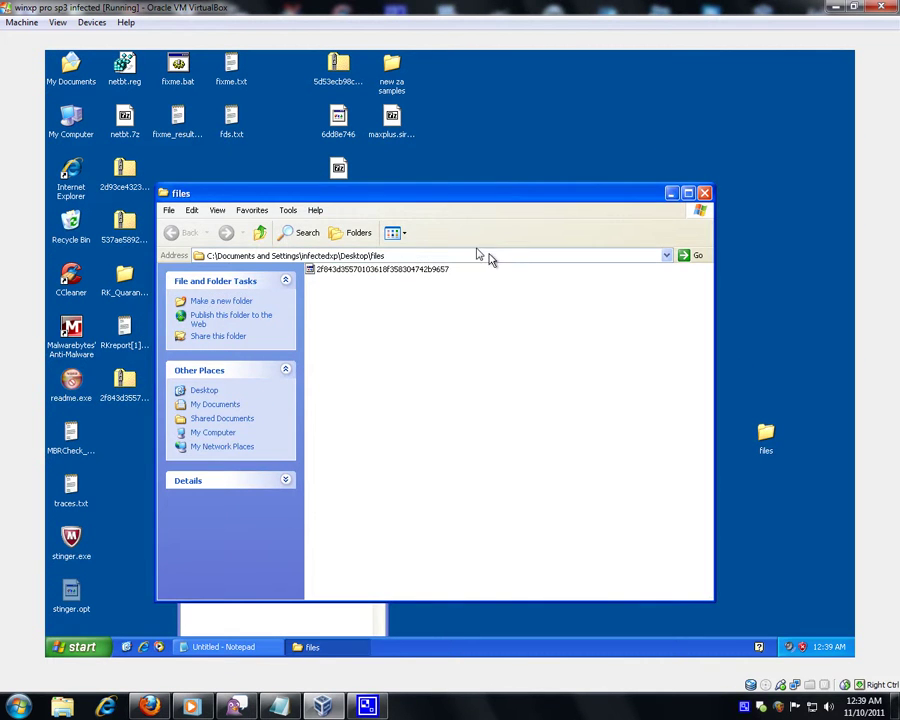
left_click(395, 277)
key("F2")
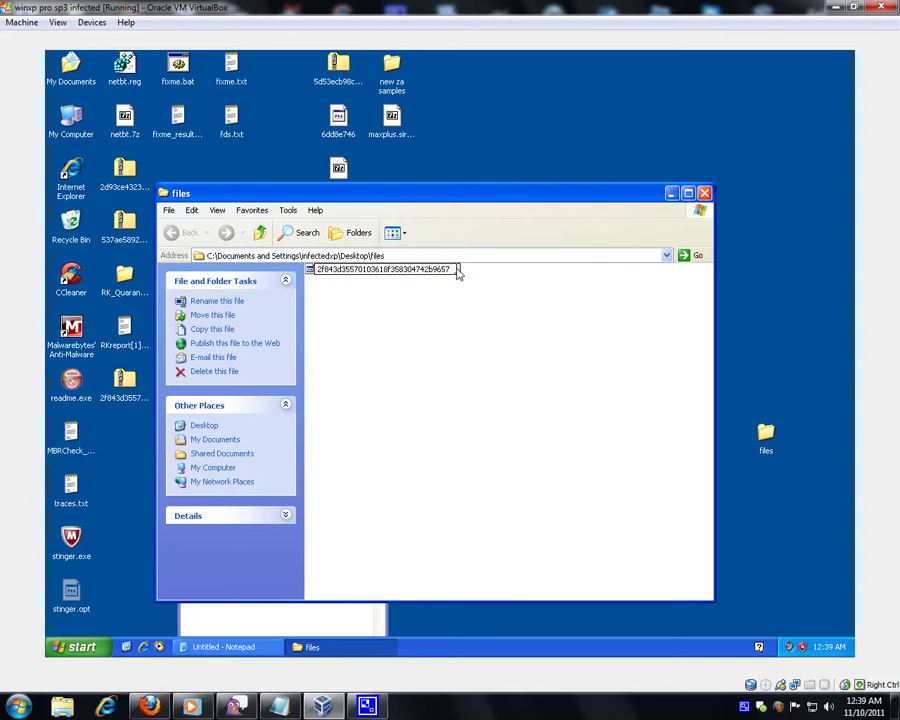
key("Return")
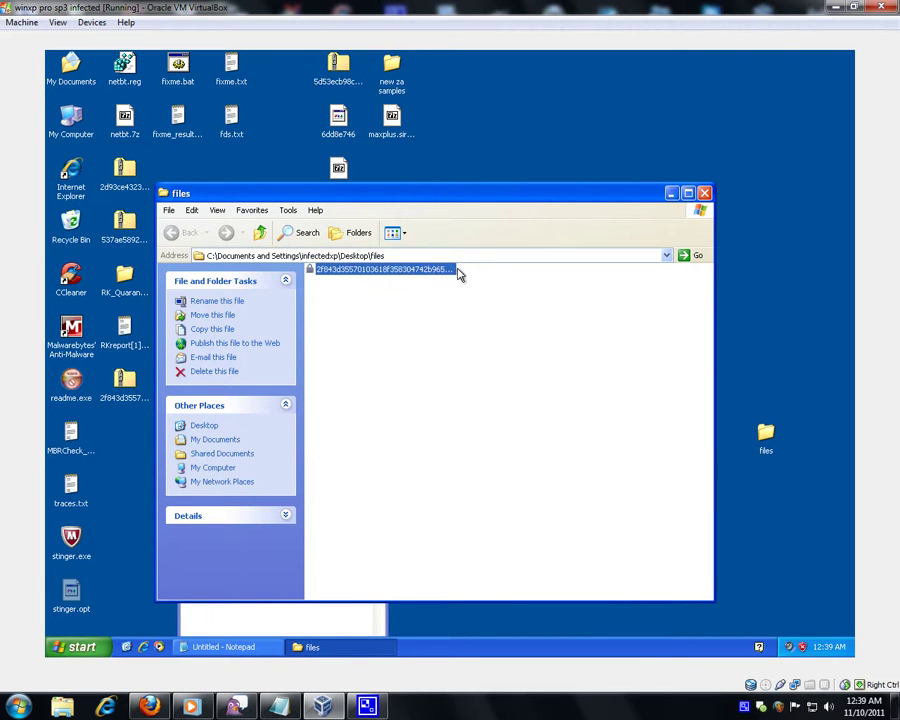
left_click(462, 420)
- Open Task Manager alongside the files folder and run the renamed sample
right_click(652, 650)
left_click(689, 616)
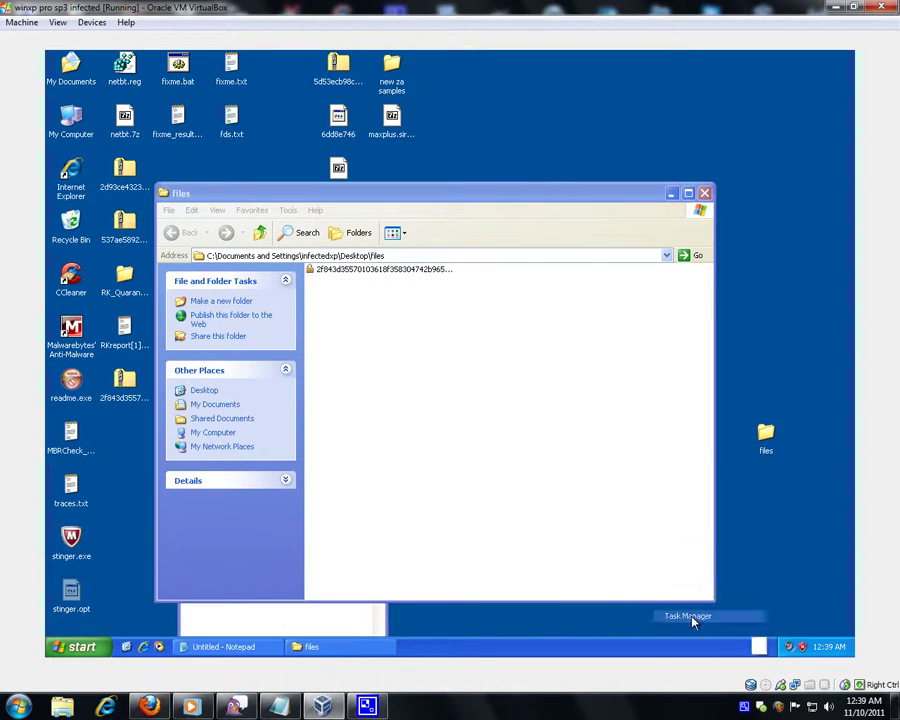
left_click(516, 203)
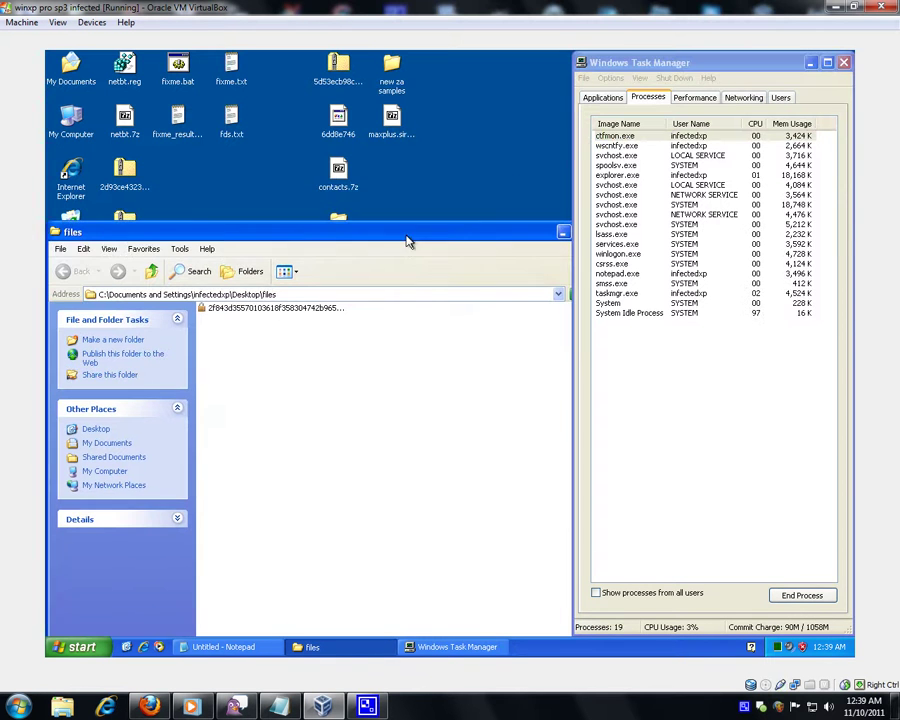
double_click(313, 310)
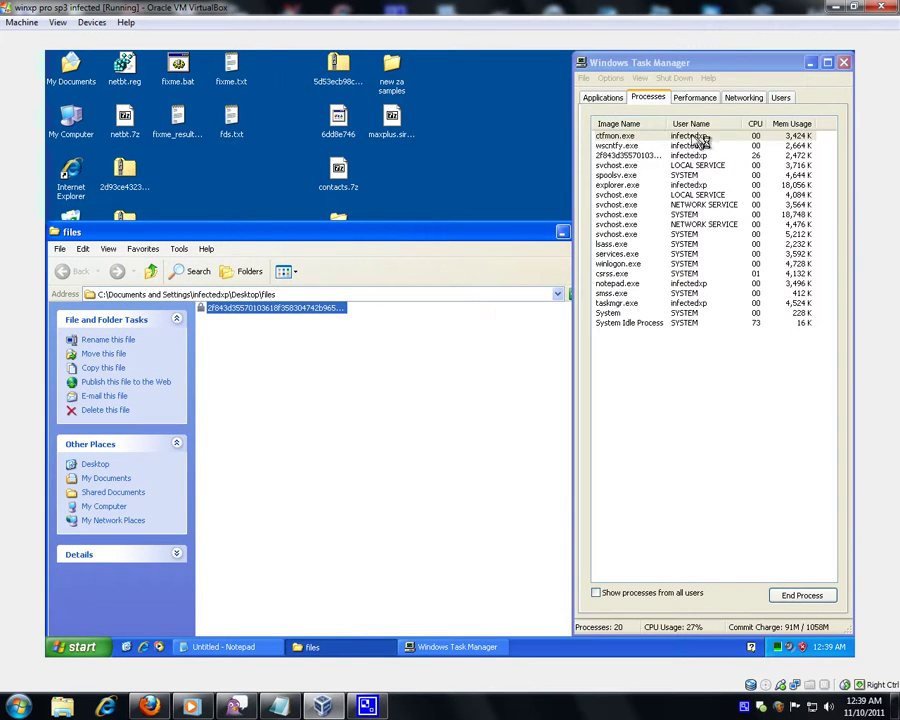
- Widen Task Manager's Image Name column and examine the 14.exe, 15.exe, cmd.exe and ping.exe processes
left_click_drag(666, 123, 770, 124)
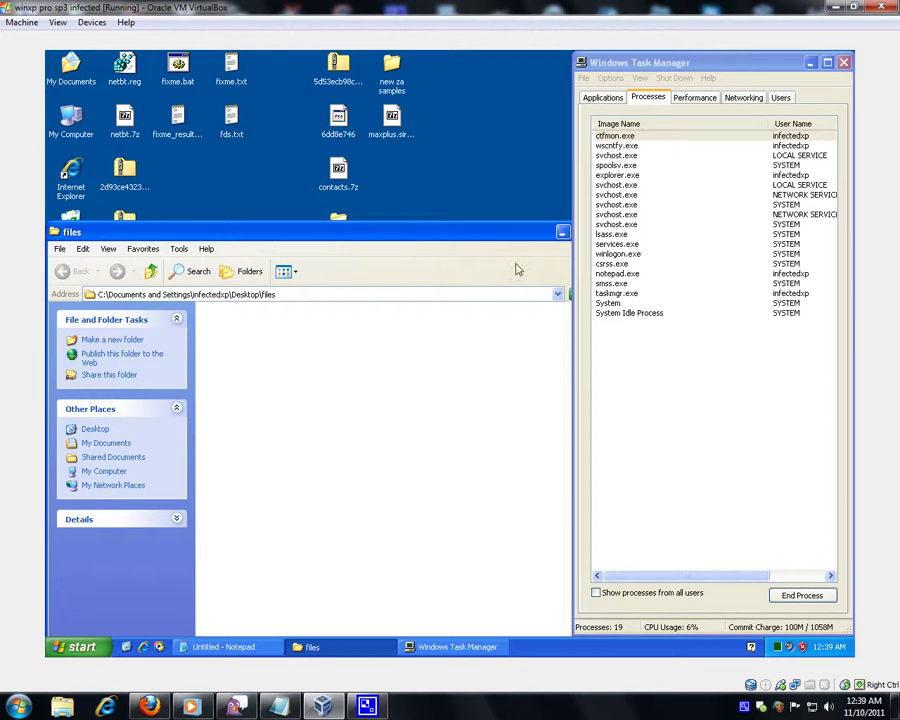
left_click_drag(520, 233, 445, 223)
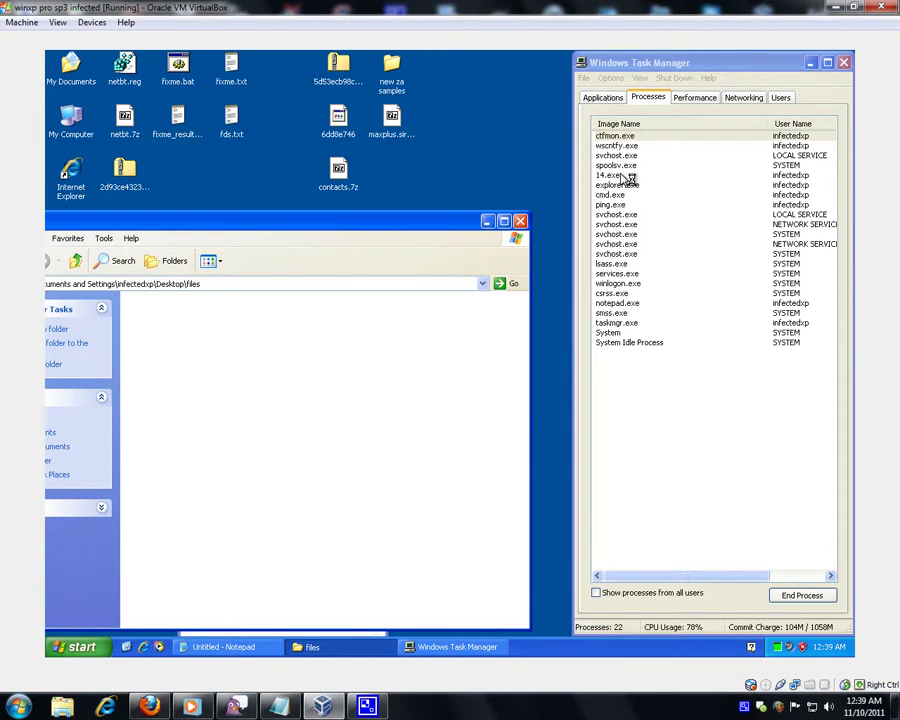
left_click(612, 176)
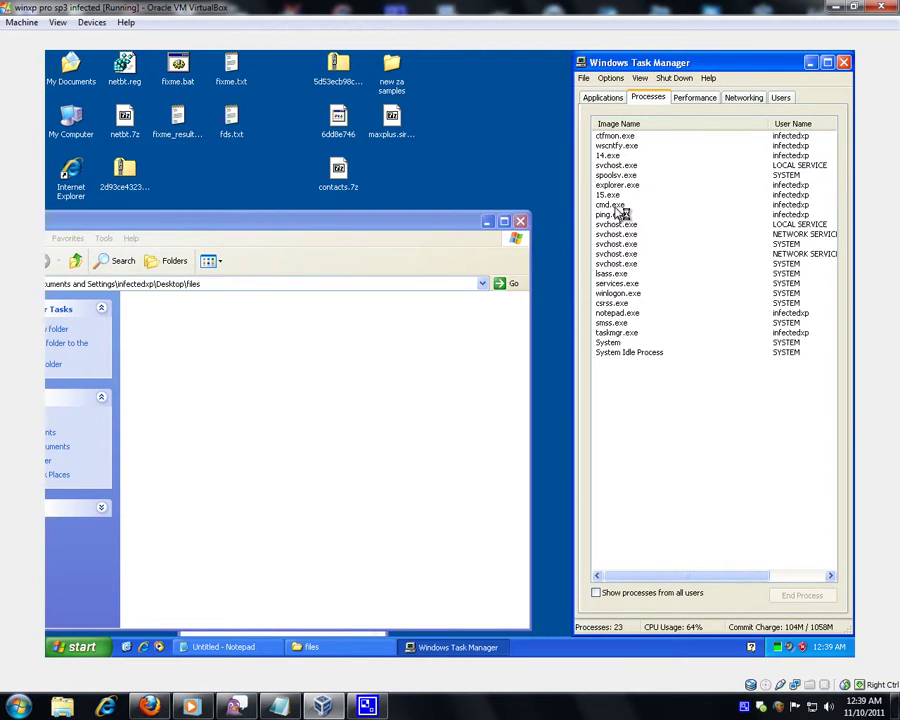
left_click(612, 205)
left_click(615, 214)
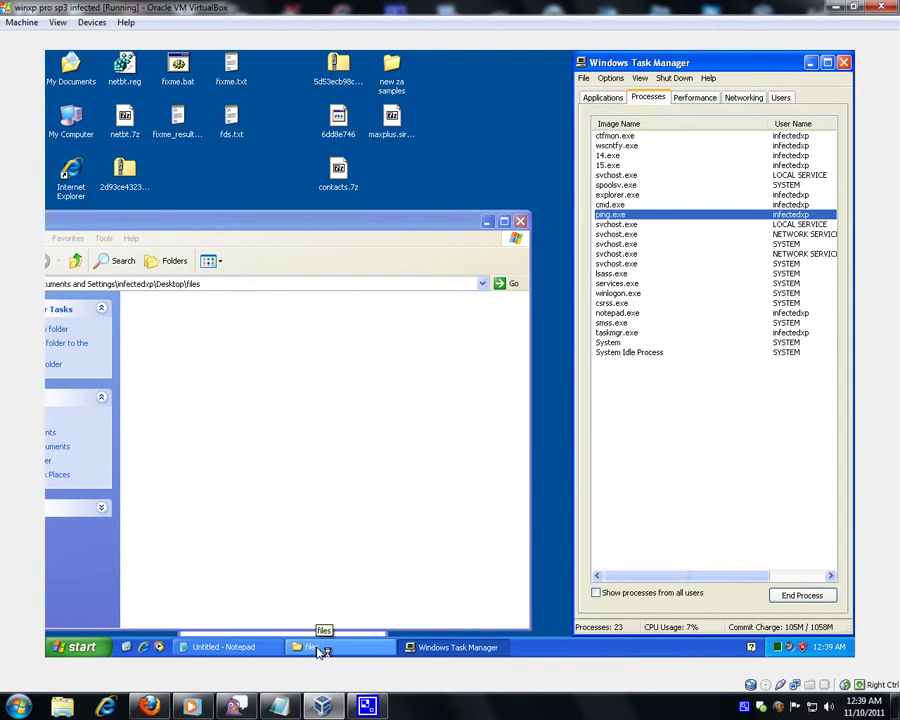
left_click(616, 157)
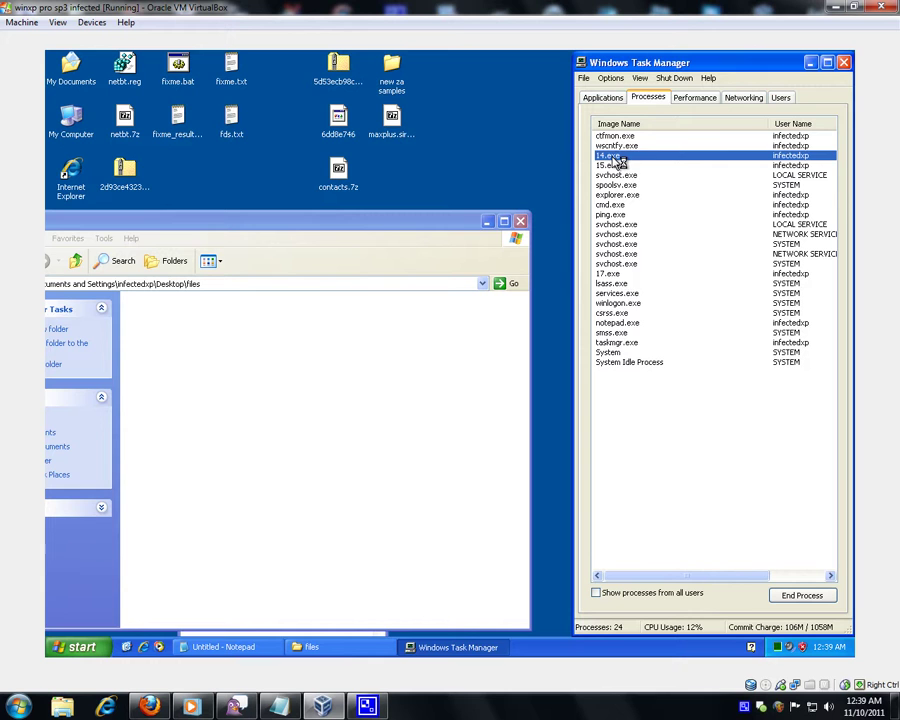
left_click(615, 165)
left_click(612, 205)
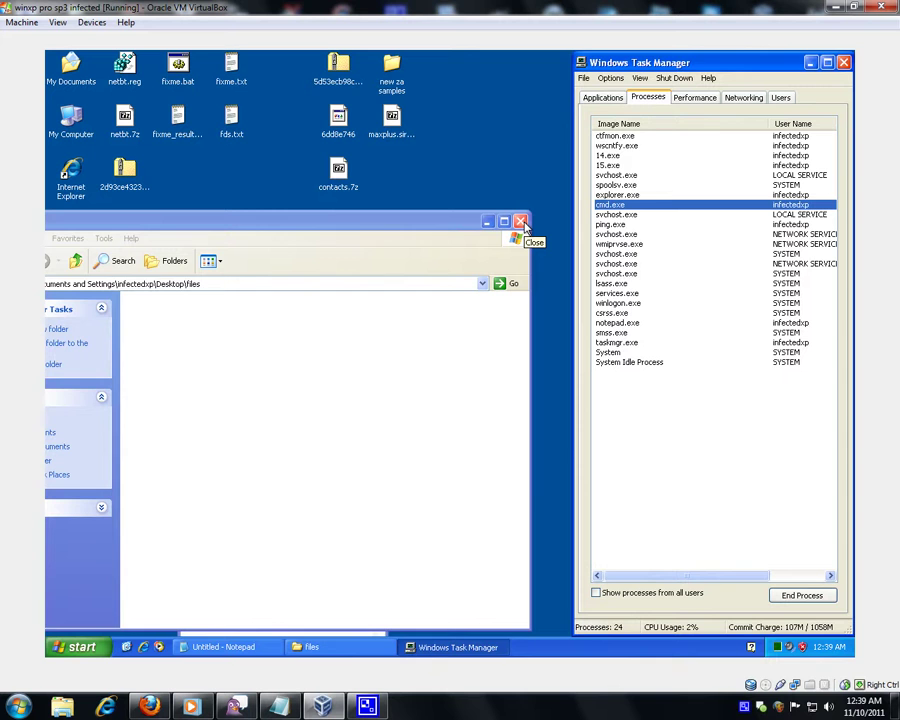
- Clear the files folder and Notepad windows away and launch procexp.exe from thisisu\process explorer v15.05 on the desktop
left_click(521, 222)
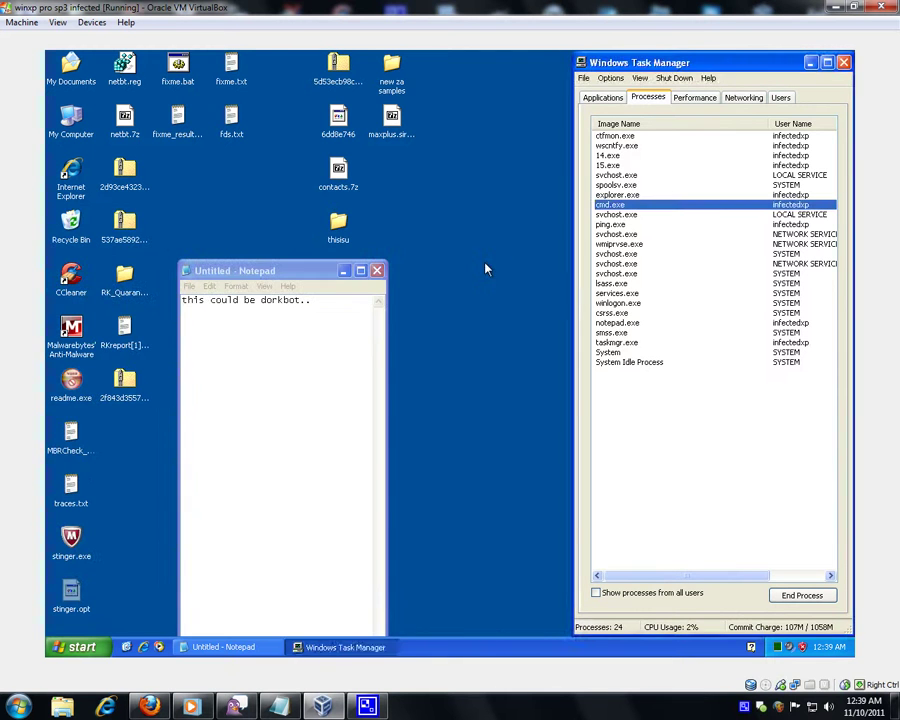
left_click(344, 271)
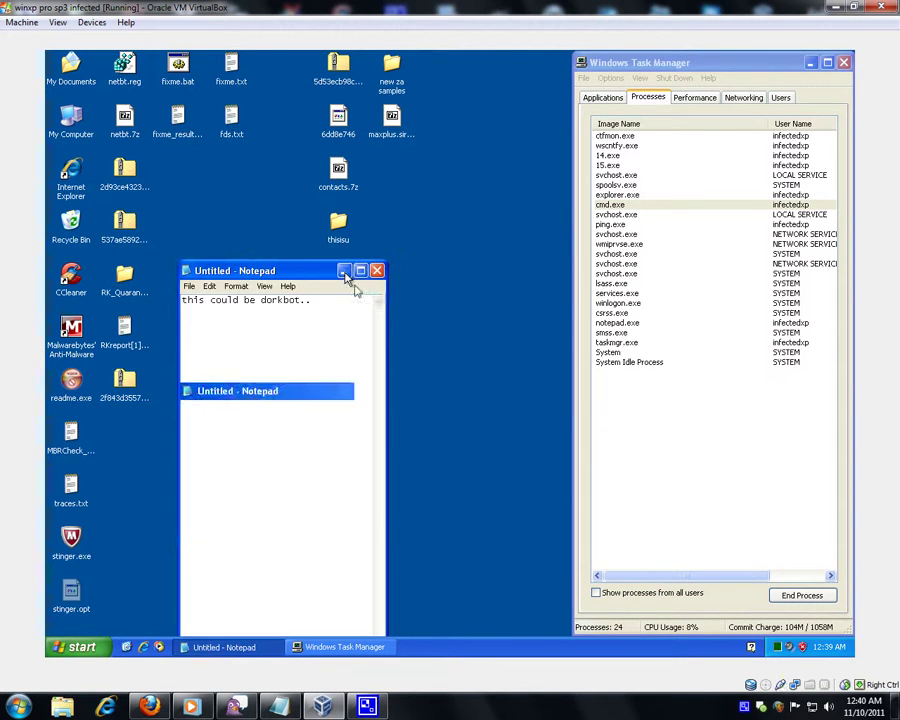
double_click(343, 237)
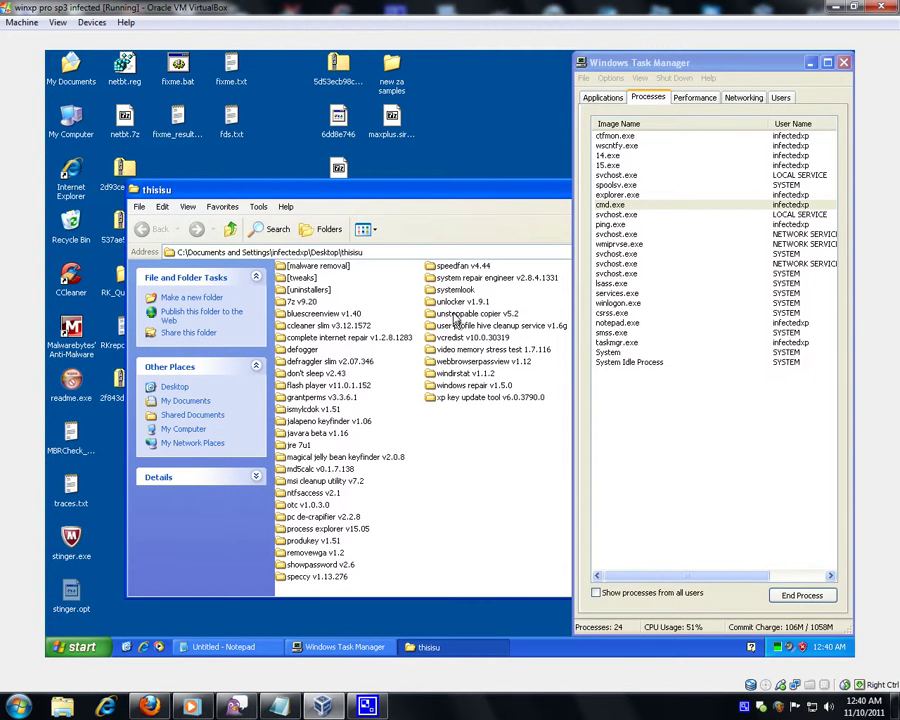
double_click(310, 530)
left_click(310, 315)
double_click(312, 317)
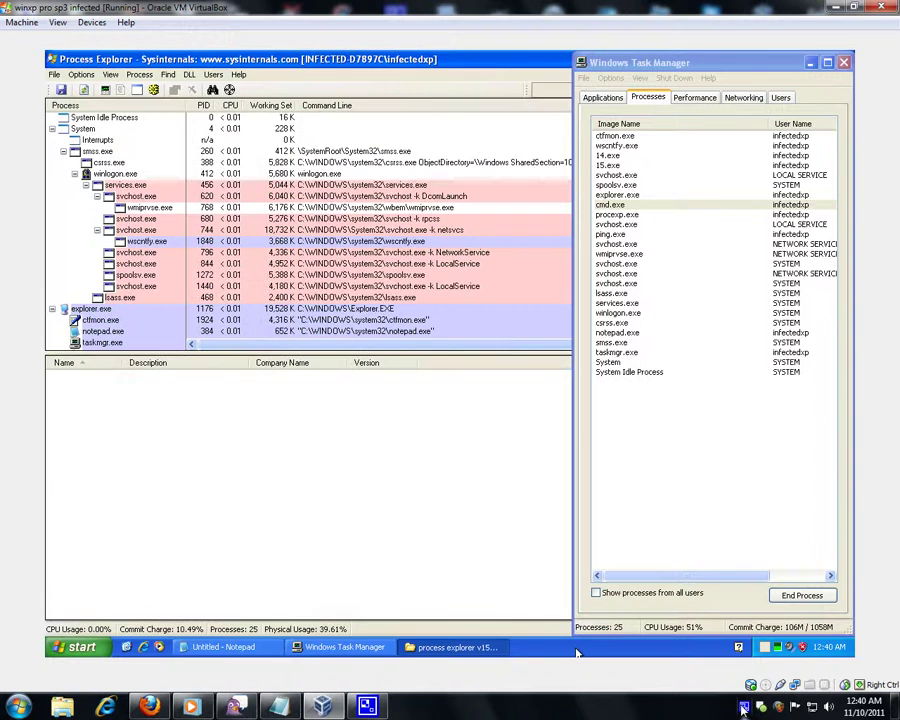
right_click(746, 706)
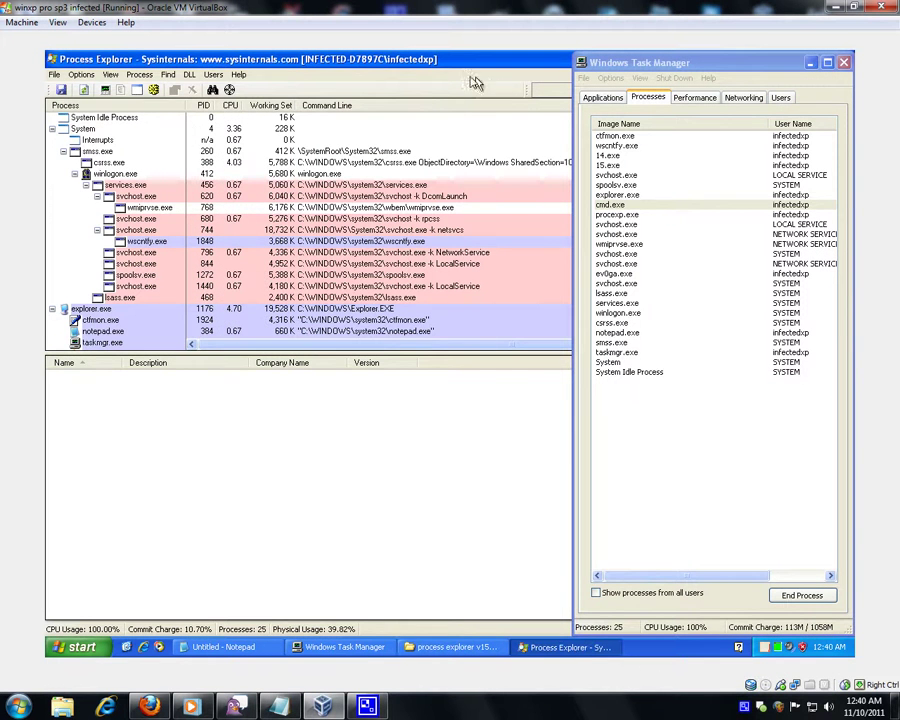
- Examine the command lines and paths of the 14.exe, 15.exe and ev0ga.exe processes in Process Explorer
scroll(190, 230, "down", 3)
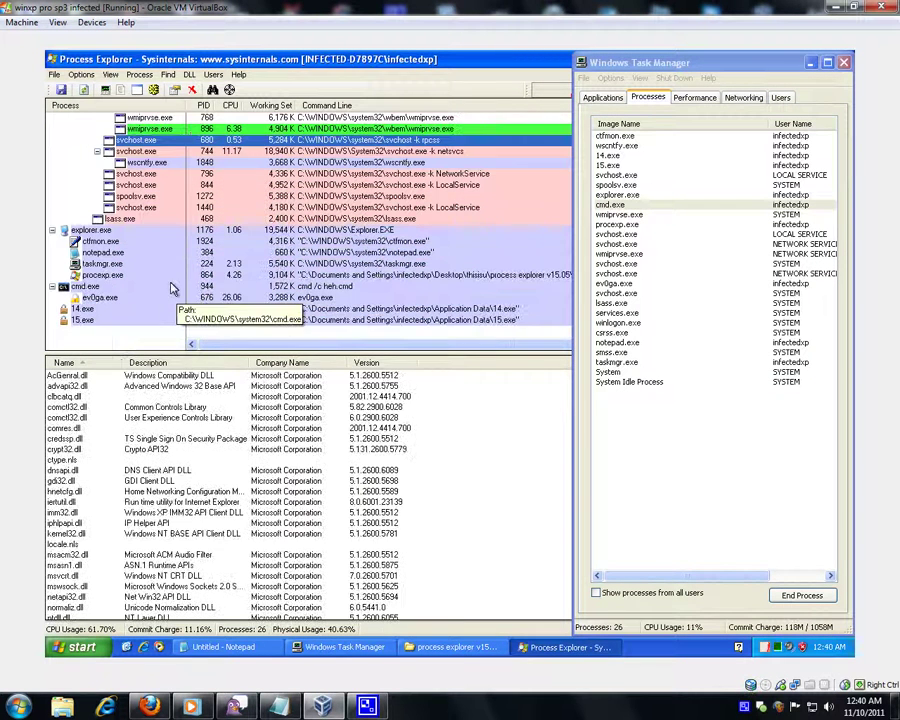
left_click(100, 298)
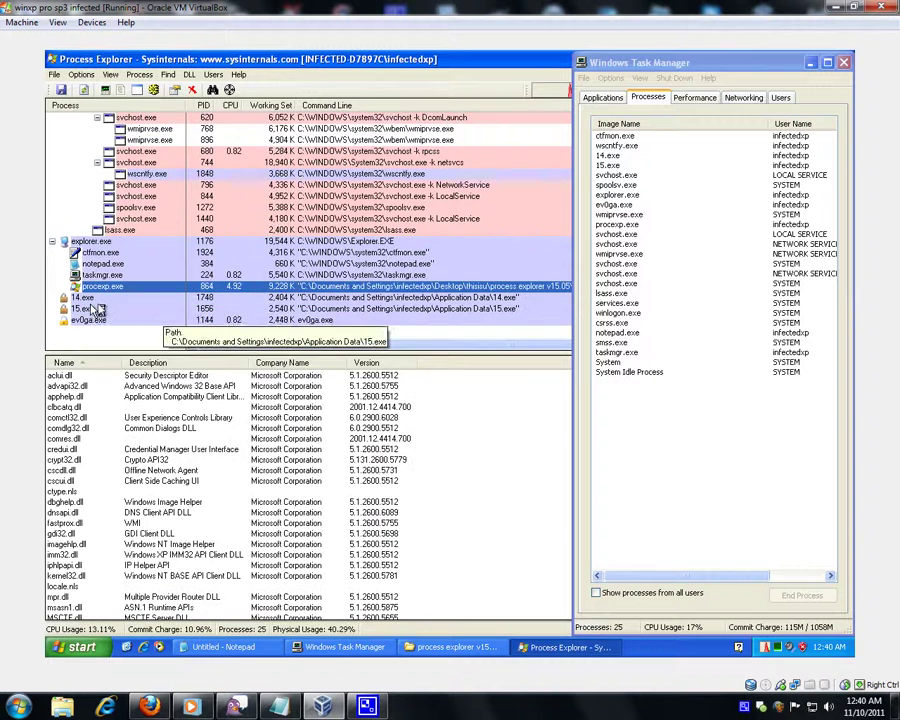
left_click(108, 299)
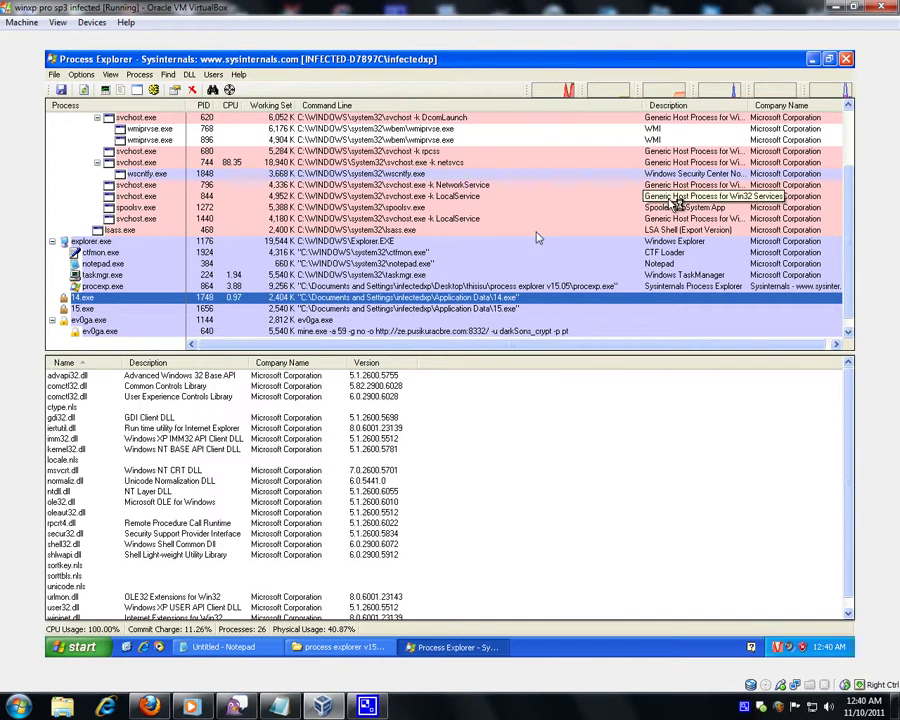
left_click(303, 320)
left_click(285, 298)
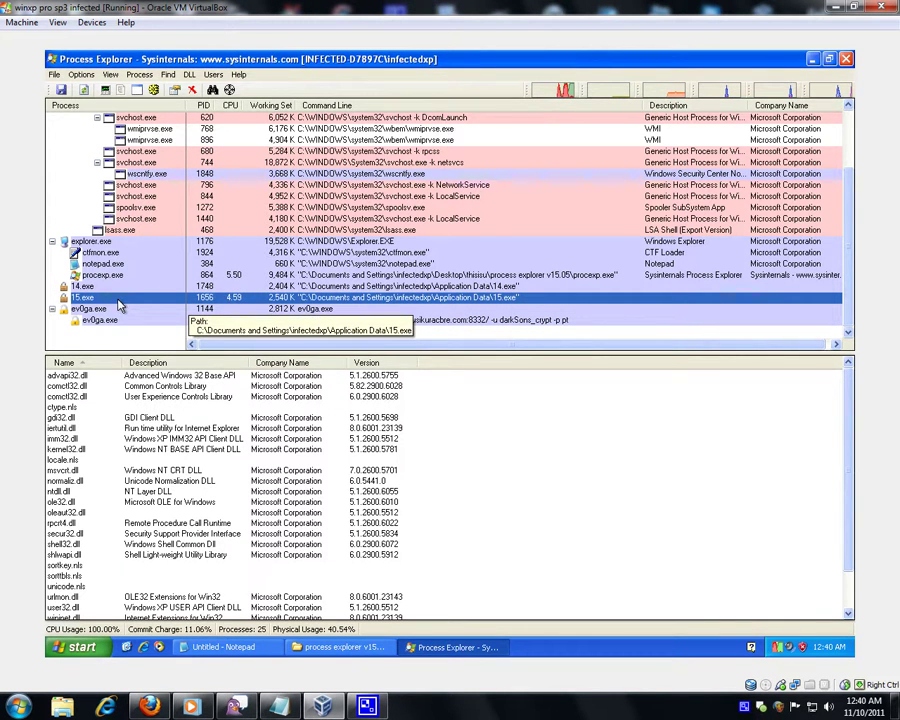
left_click(88, 288)
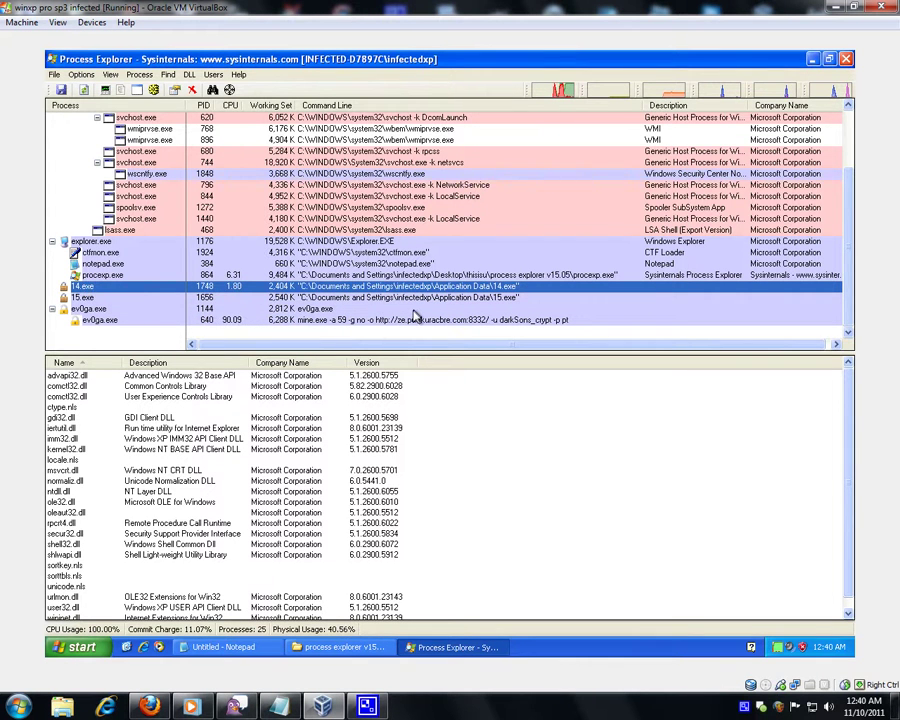
- Inspect the parent and child ev0ga.exe processes, including the mine.exe command line and the loaded DLLs
left_click(136, 310)
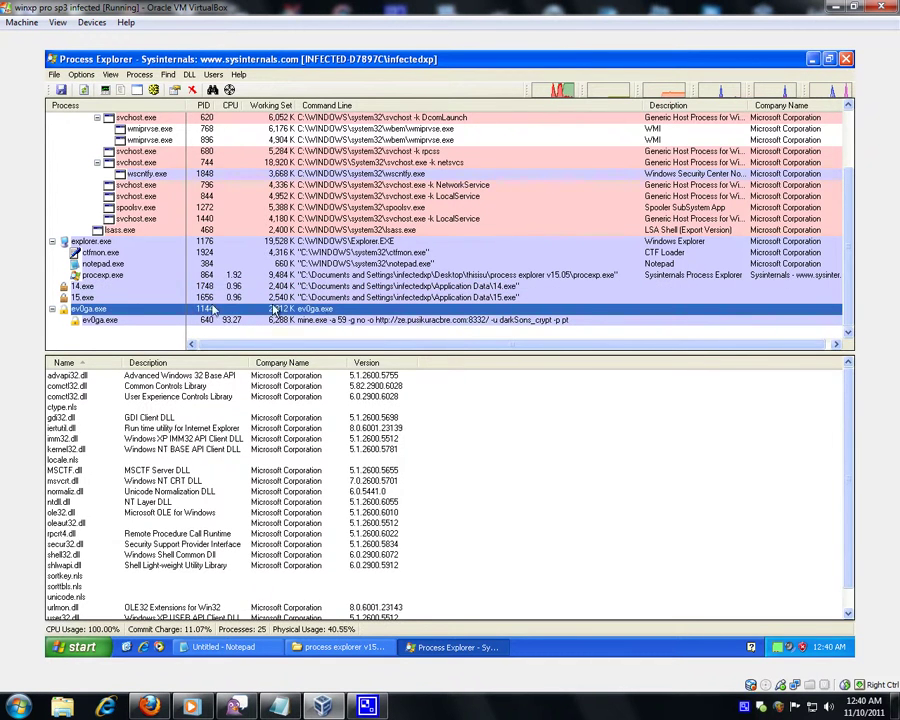
right_click(134, 311)
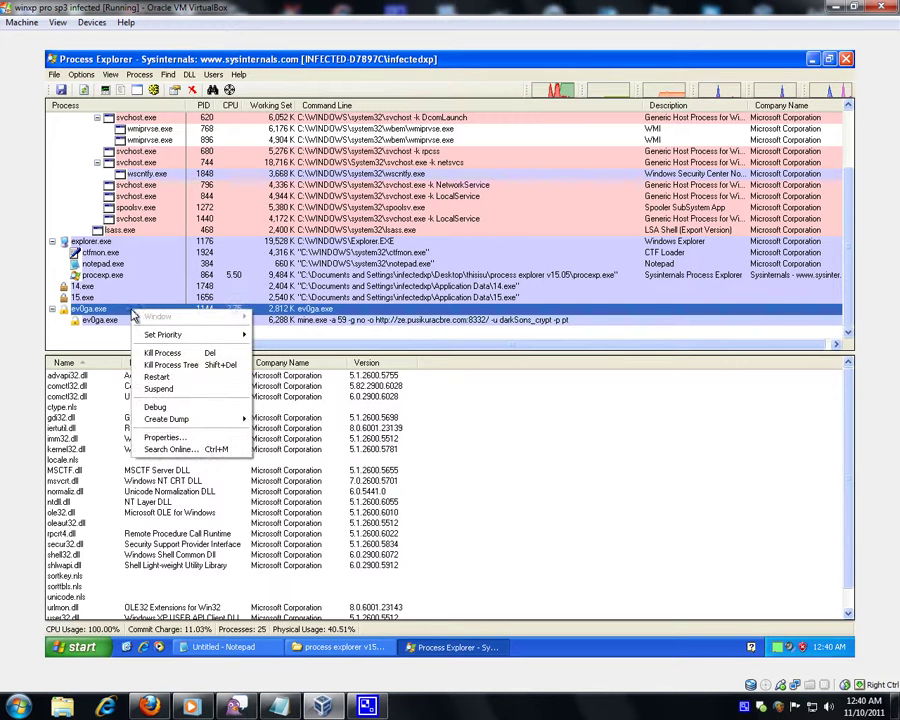
left_click(88, 312)
left_click(93, 320)
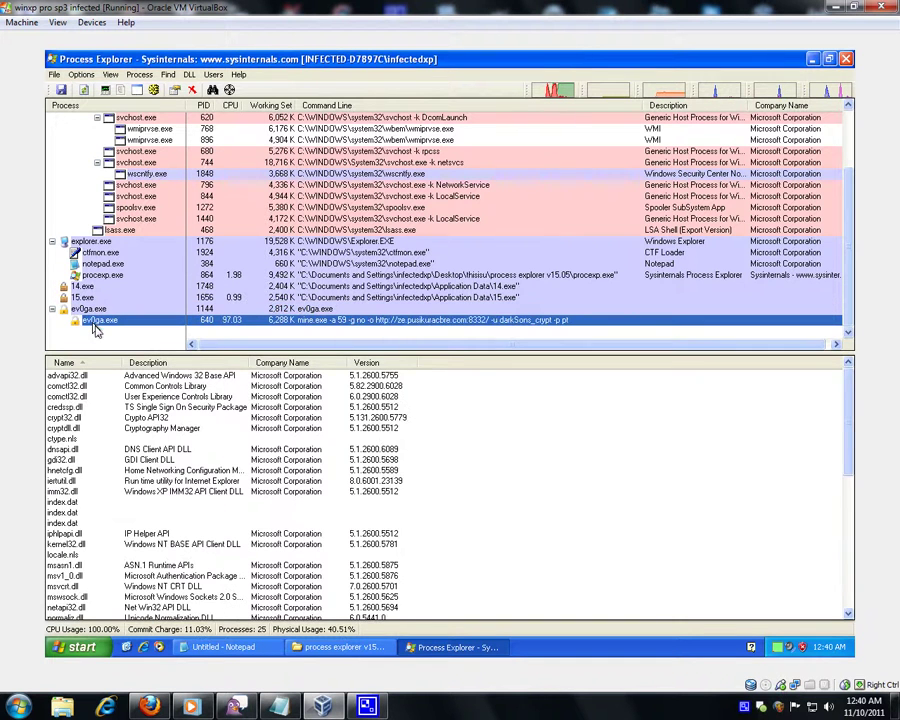
left_click_drag(858, 384, 740, 358)
left_click(88, 310)
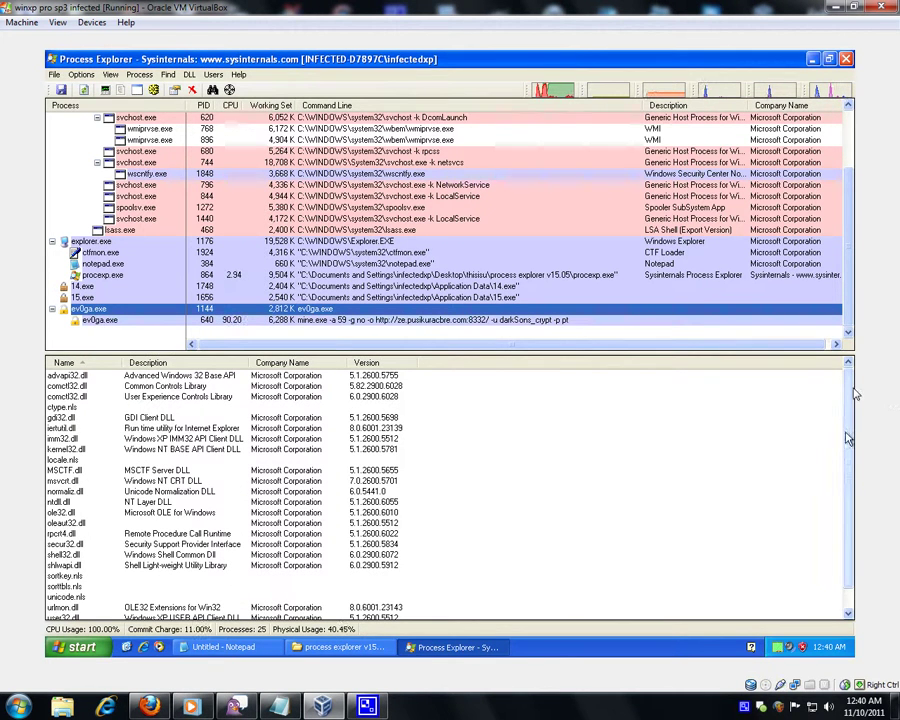
left_click_drag(855, 394, 854, 417)
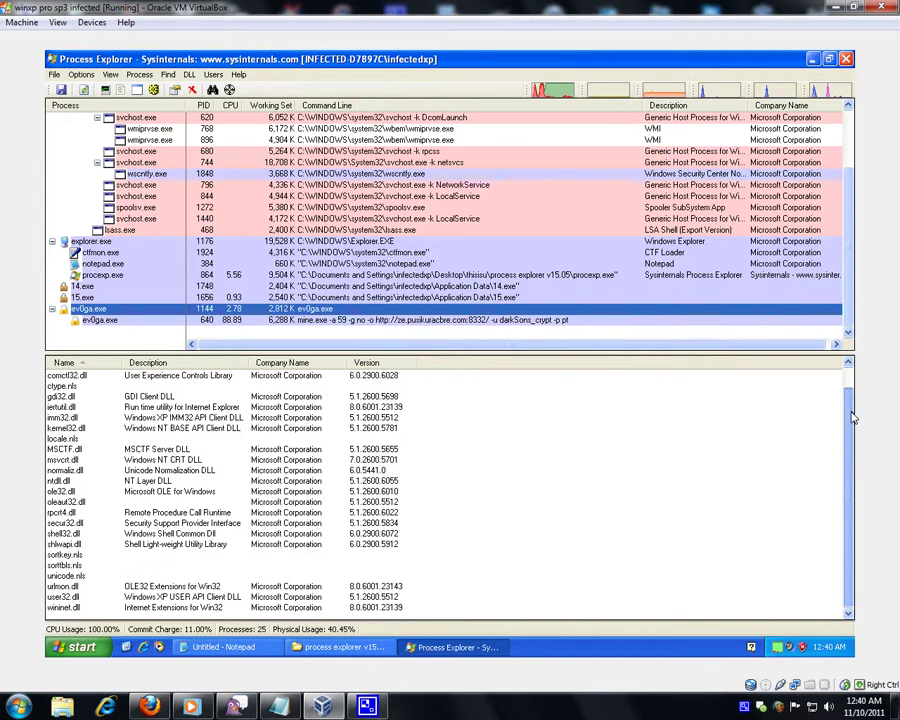
- Compare the file paths of 14.exe, 15.exe and both ev0ga.exe processes, and minimize Process Explorer
left_click(92, 288)
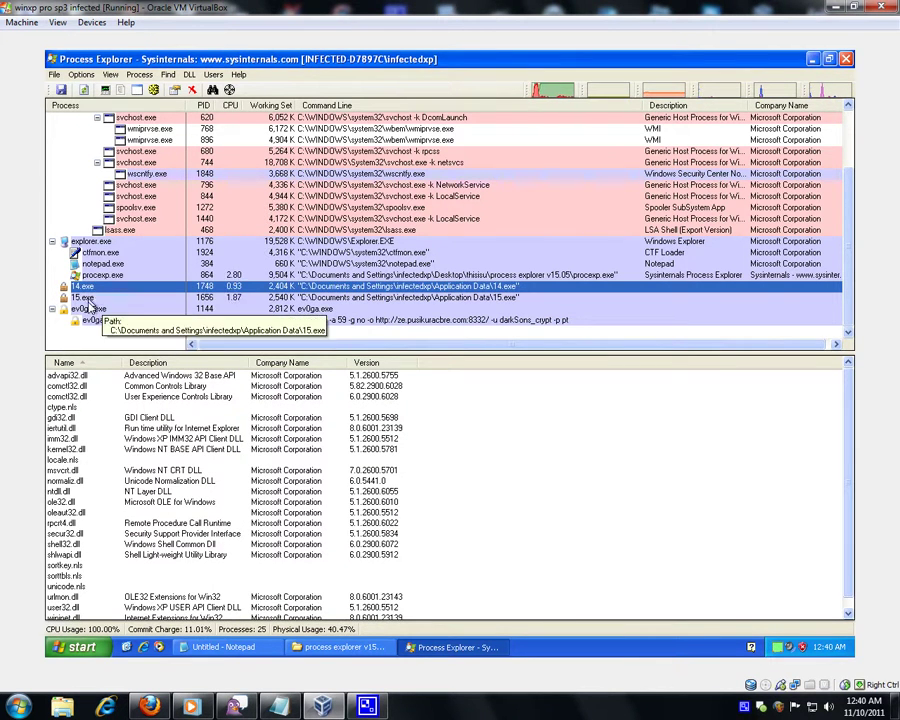
left_click(88, 309)
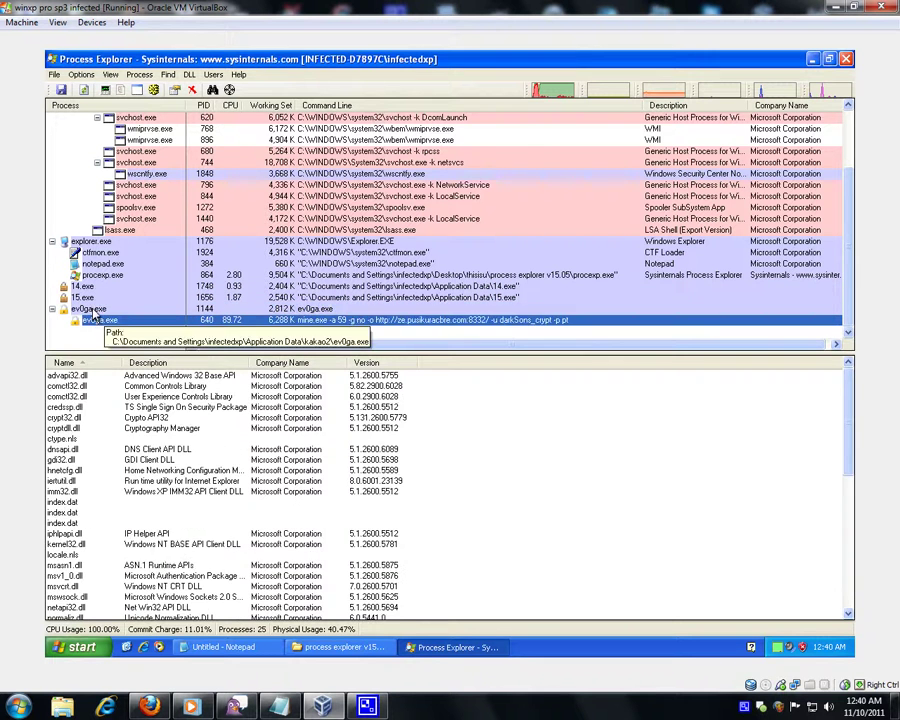
left_click(85, 298)
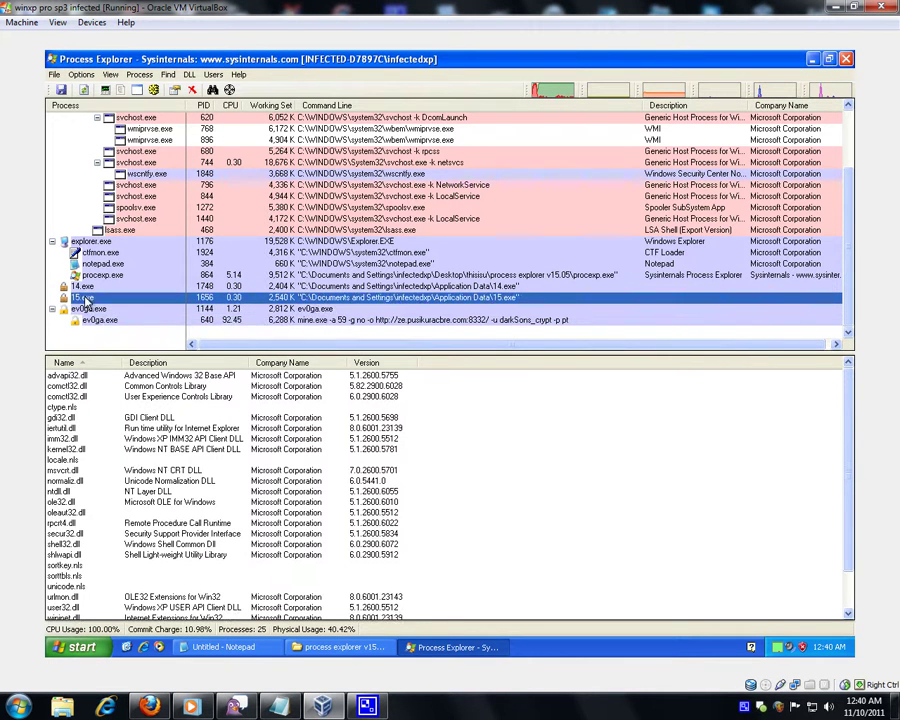
left_click(85, 288)
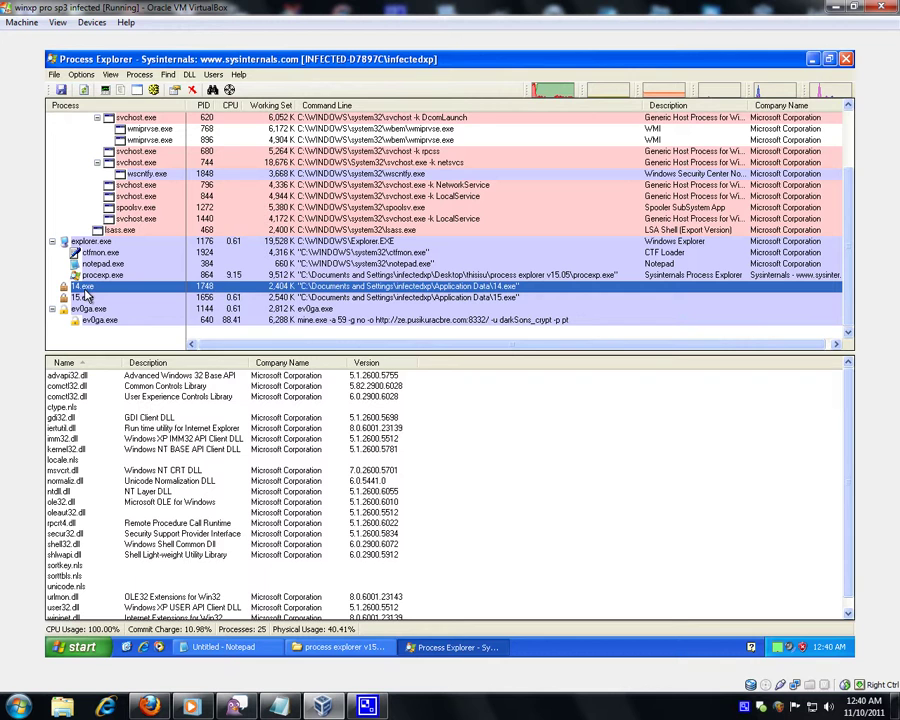
left_click(812, 60)
left_click(516, 340)
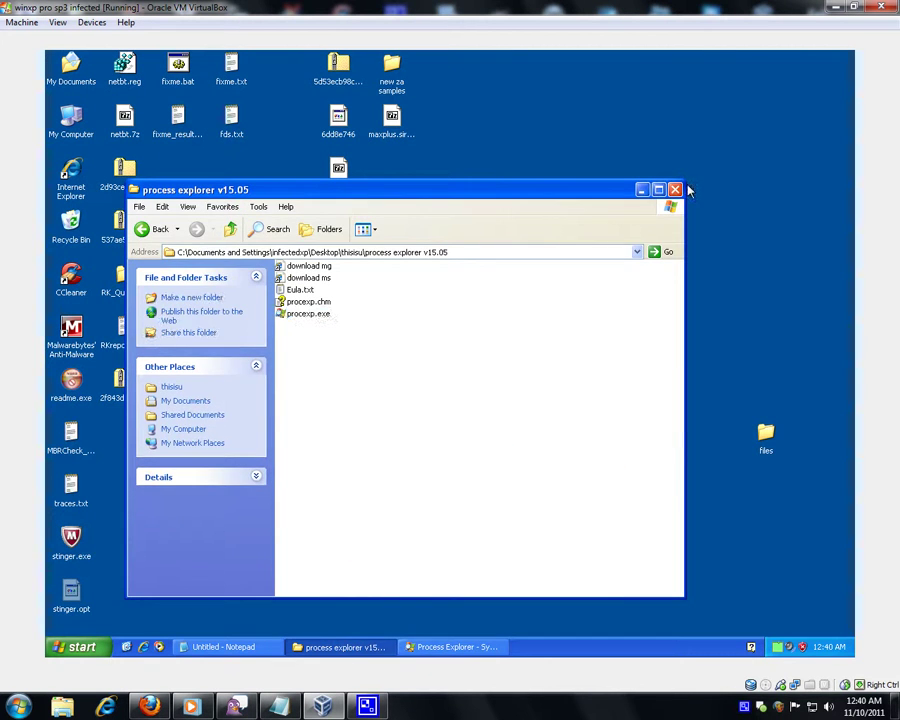
- Close the process explorer v15.05 folder and start a quick scan in Malwarebytes' Anti-Malware
left_click(676, 189)
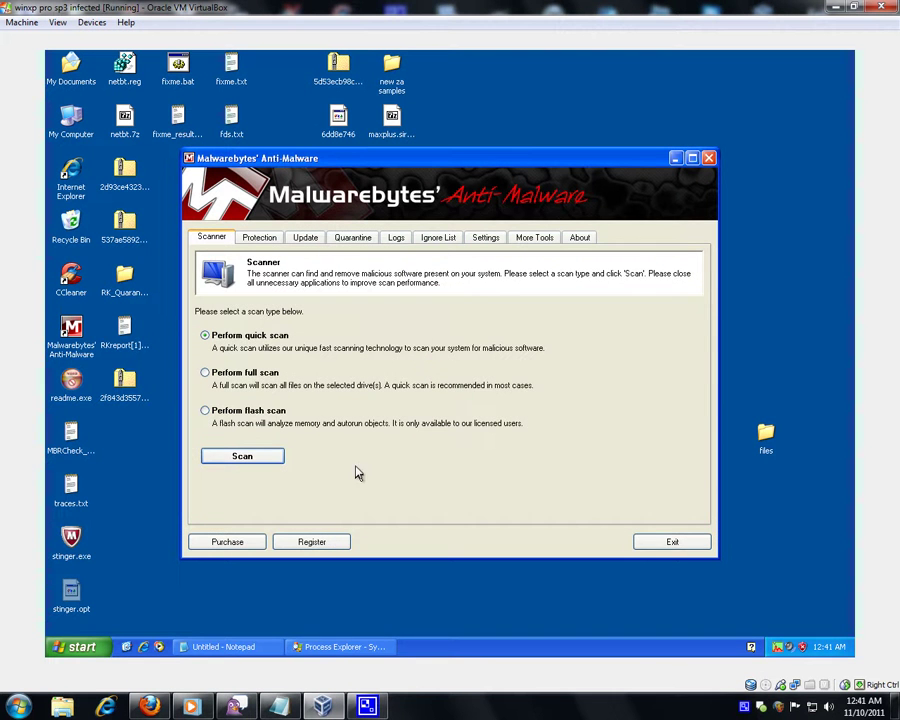
left_click(259, 456)
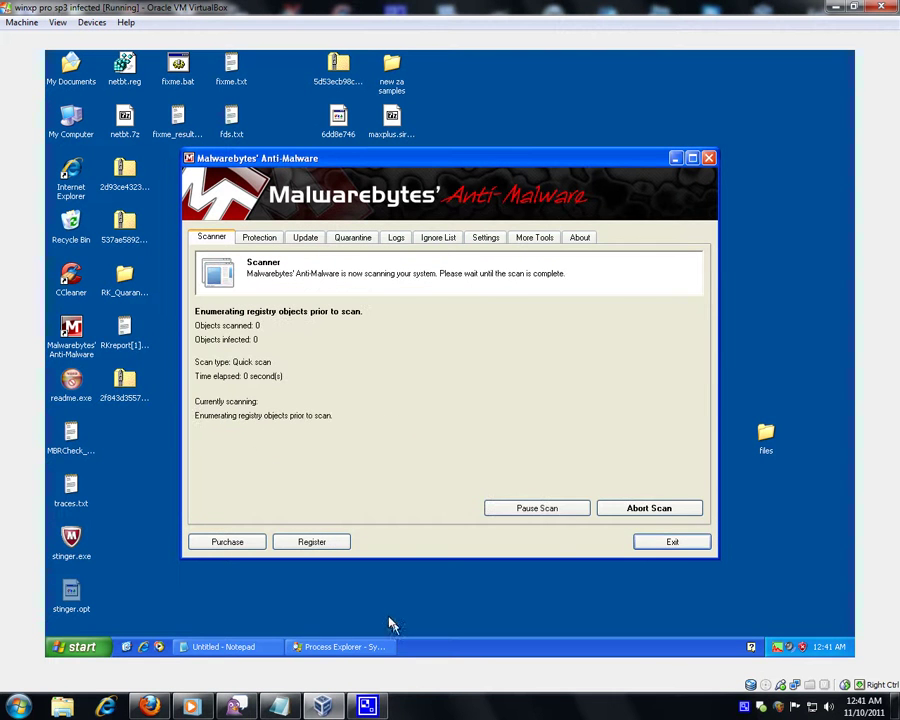
- Switch to Process Explorer and copy the Application Data folder path from the command line in the 14.exe process properties
left_click(340, 647)
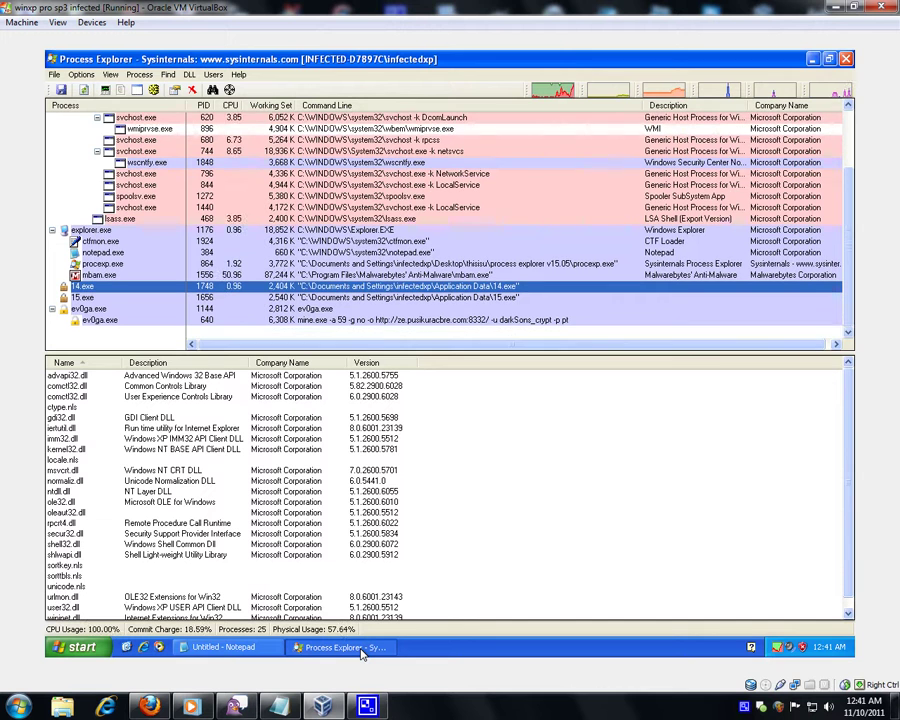
left_click(451, 298)
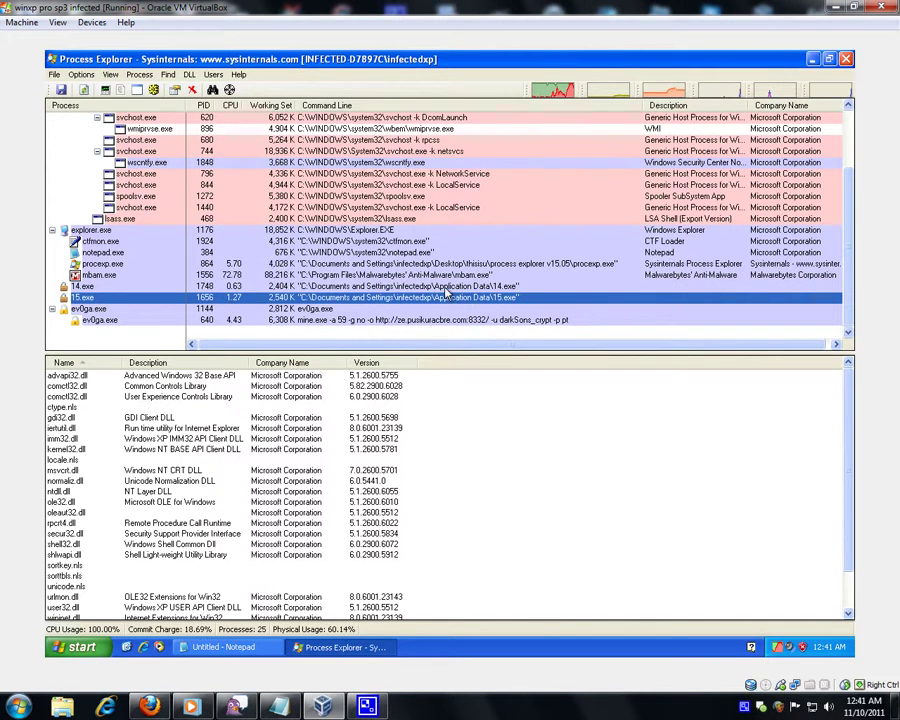
left_click(445, 288)
right_click(446, 290)
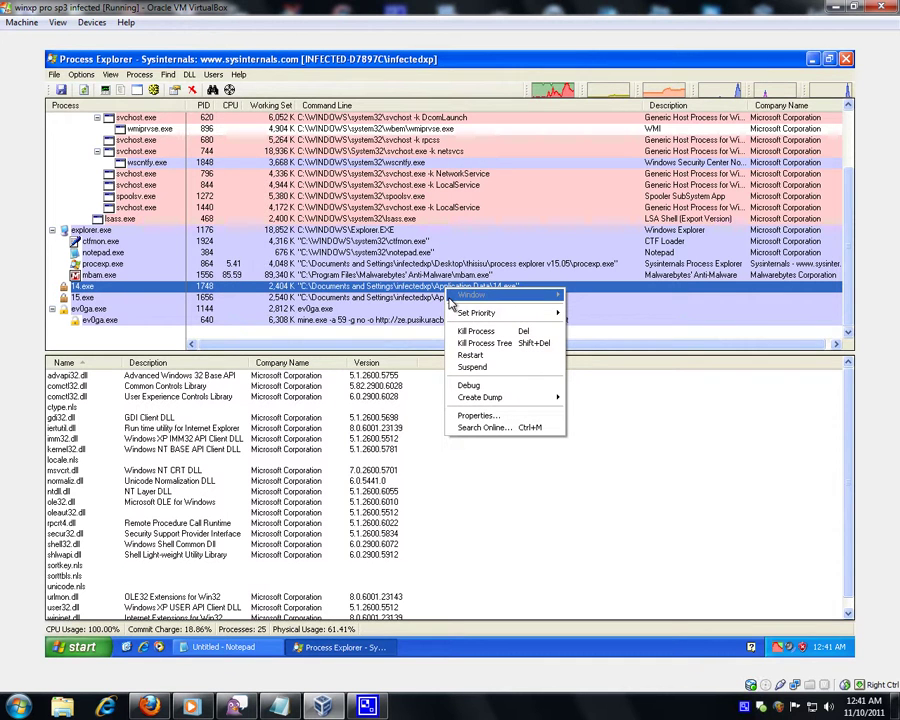
double_click(240, 290)
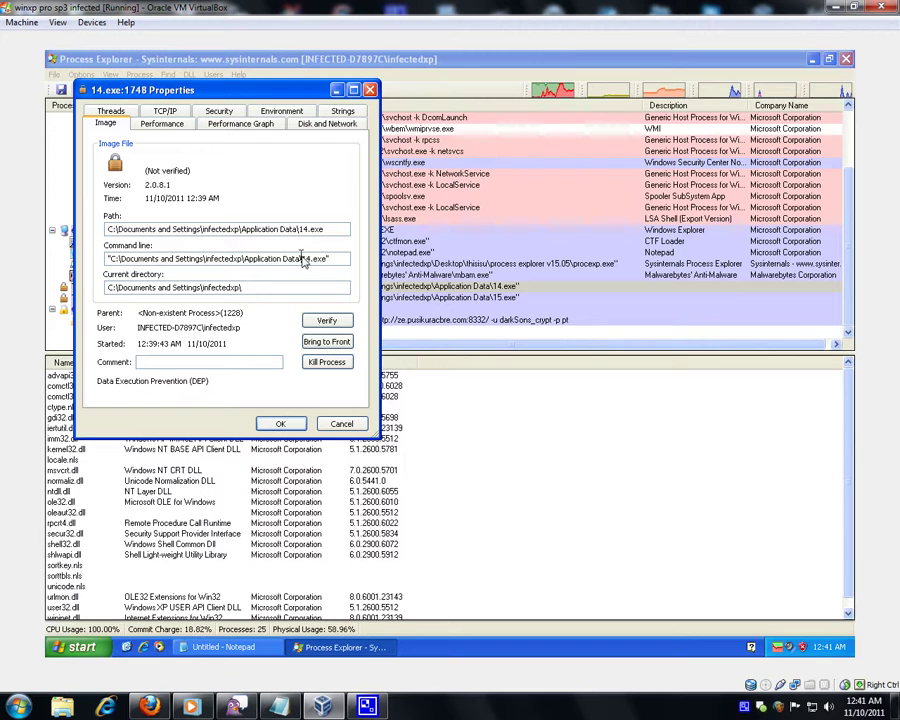
left_click_drag(304, 260, 113, 262)
key("ctrl+c")
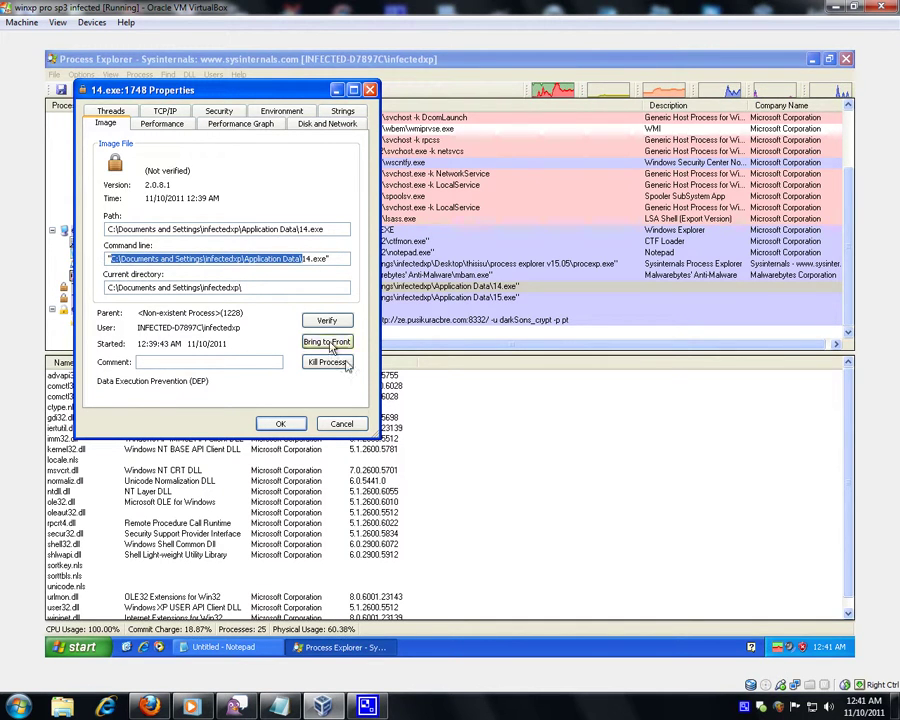
left_click(350, 422)
- Open the folder C:\Documents and Settings\infectedxp\Application Data in Windows Explorer using the copied path
left_click(82, 647)
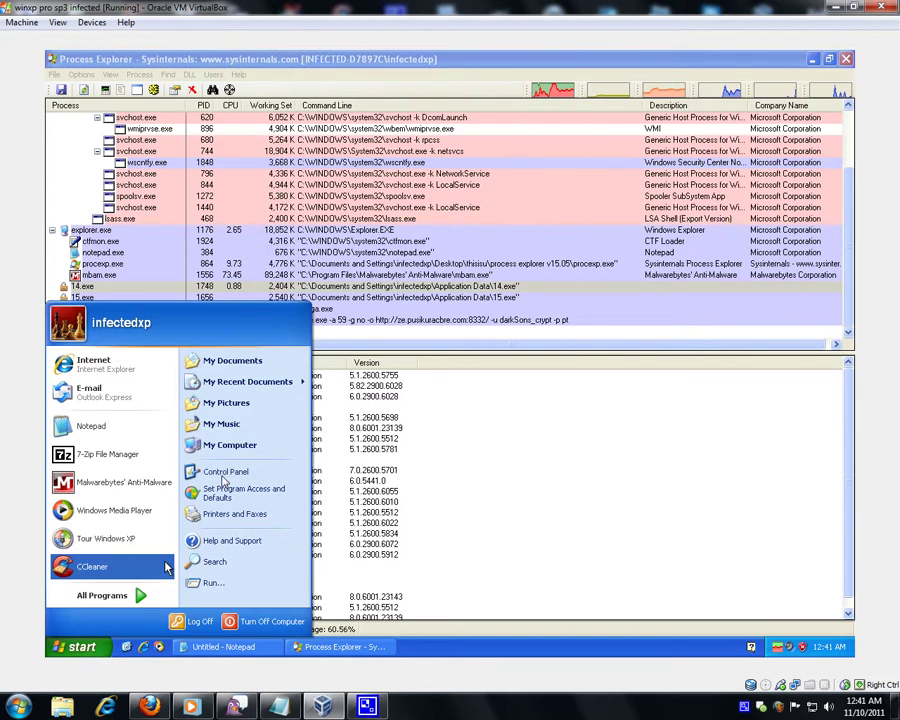
left_click_drag(290, 460, 242, 405)
left_click(328, 170)
key("ctrl+v")
key("Return")
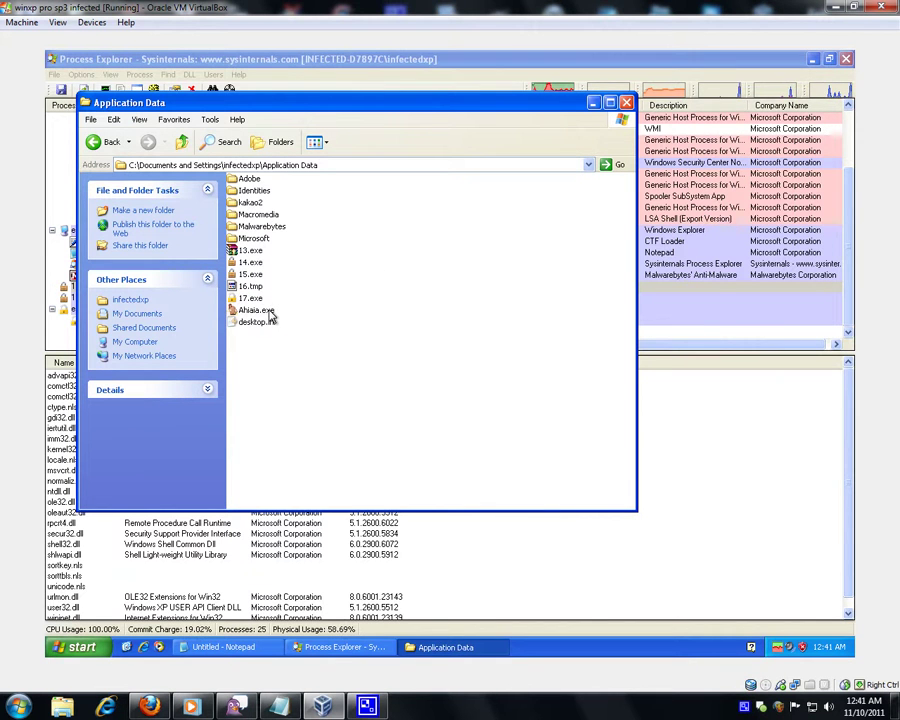
- Show the Application Data folder's contents as thumbnails and look at the icon of Ahiaia.exe
mouse_move(269, 316)
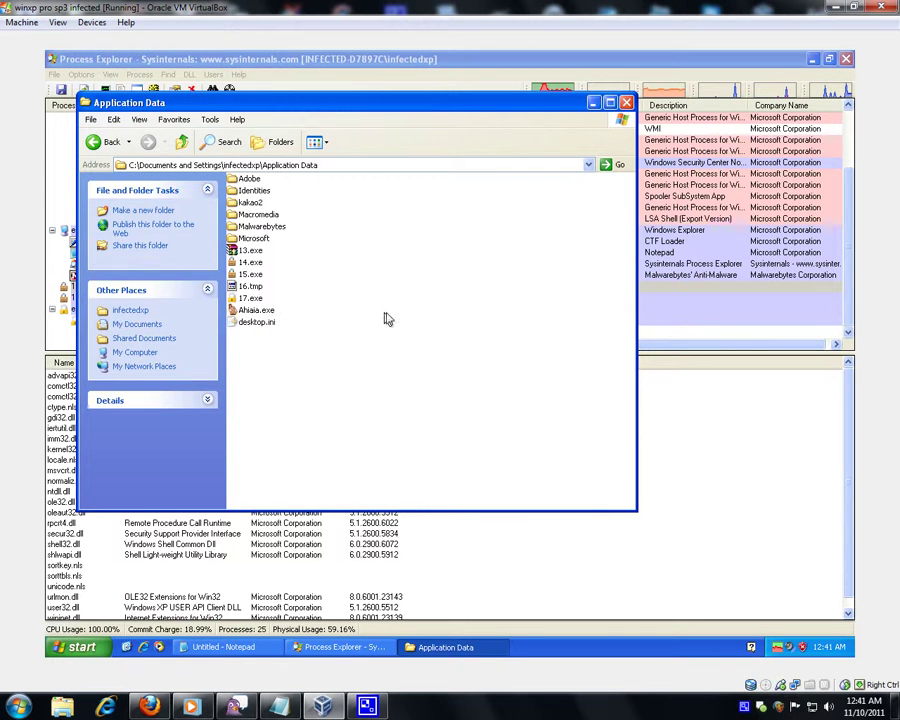
right_click(363, 256)
mouse_move(382, 261)
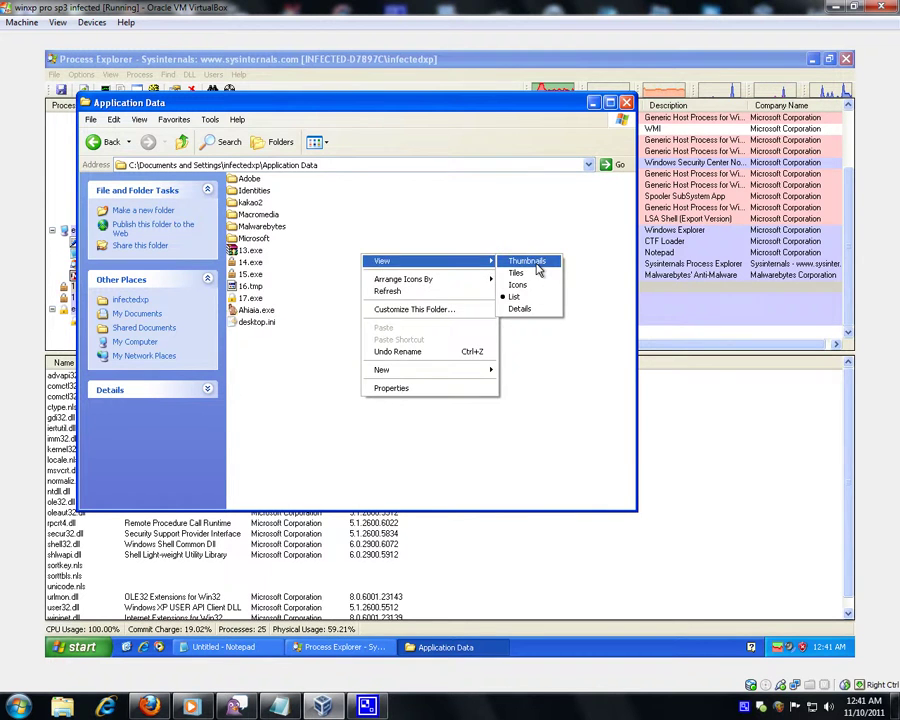
left_click(528, 261)
left_click(563, 442)
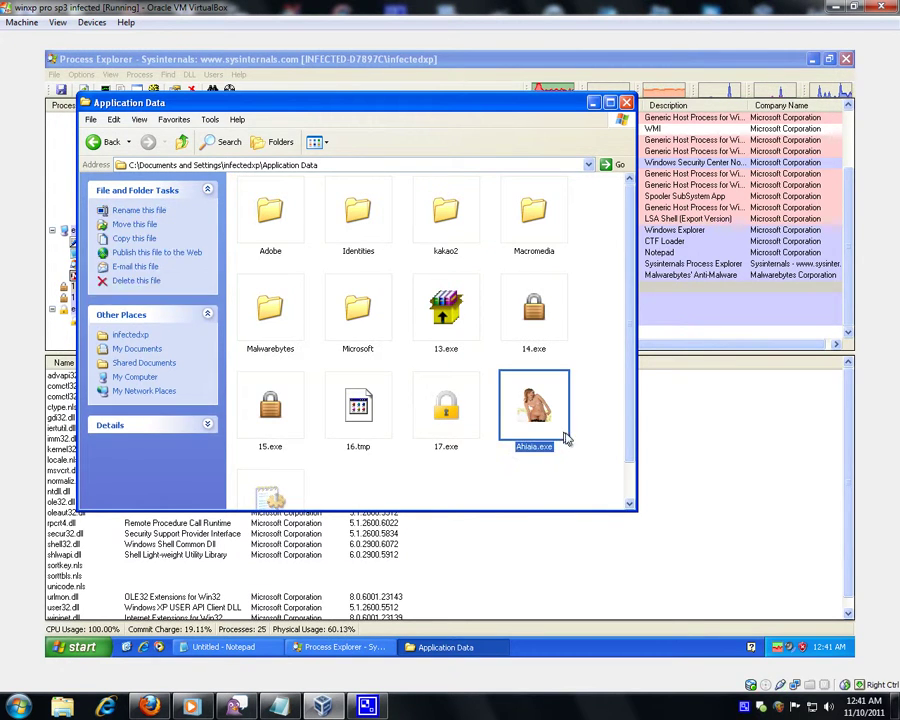
left_click(590, 457)
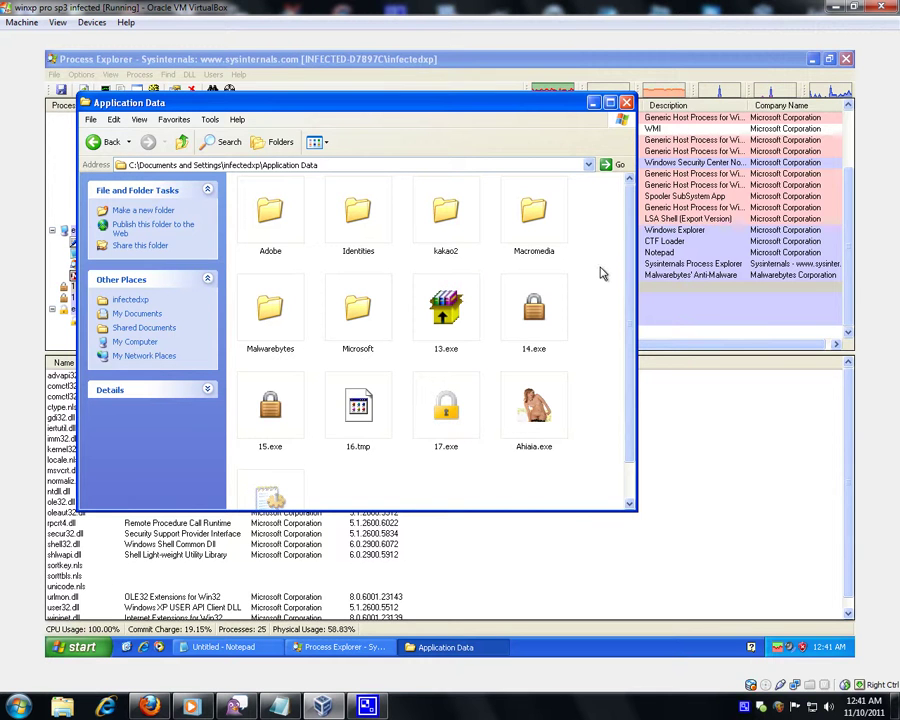
- Open the kakao2 folder and read the commands in heh.cmd in a maximized Notepad window, closing it when done
double_click(440, 215)
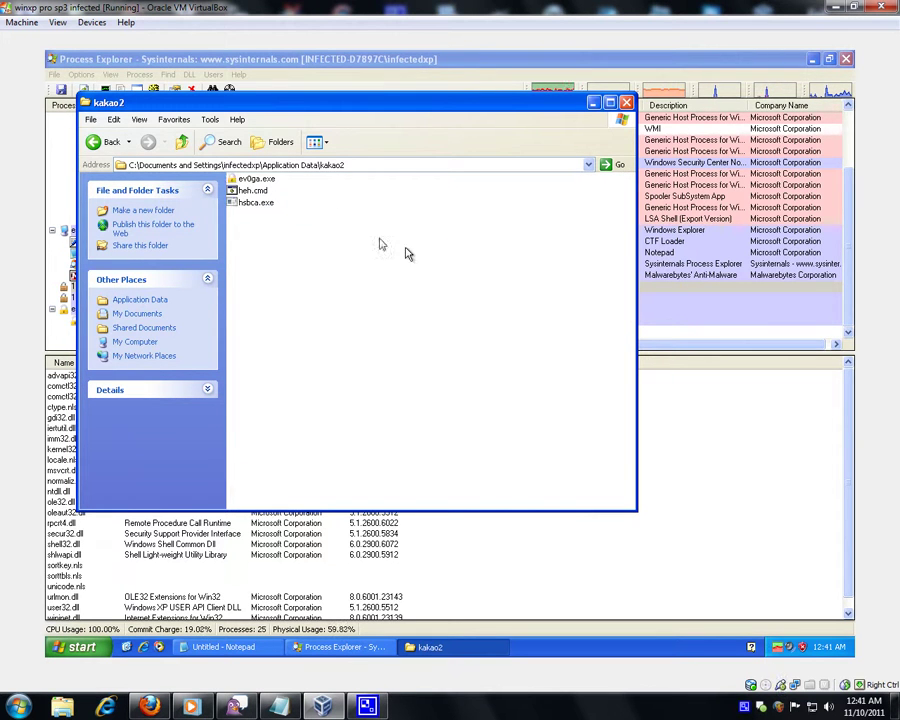
right_click(245, 192)
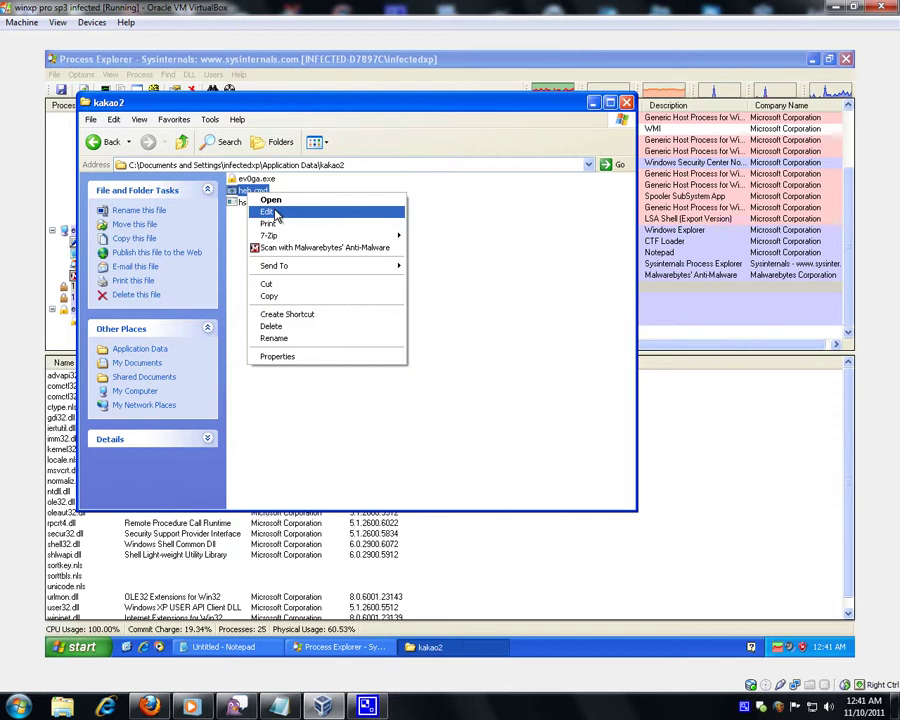
left_click(407, 284)
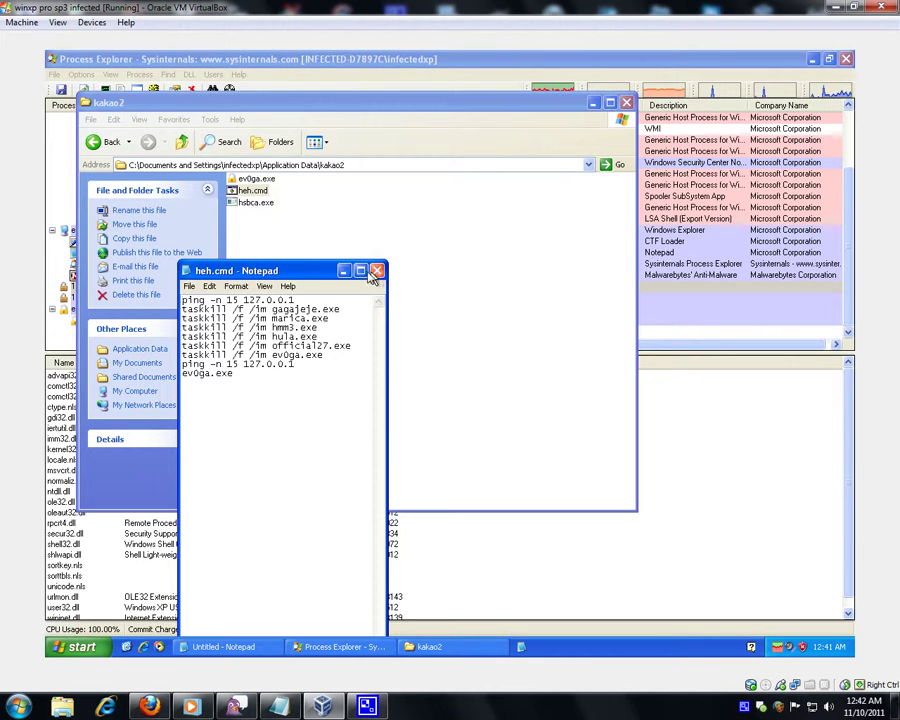
left_click(360, 271)
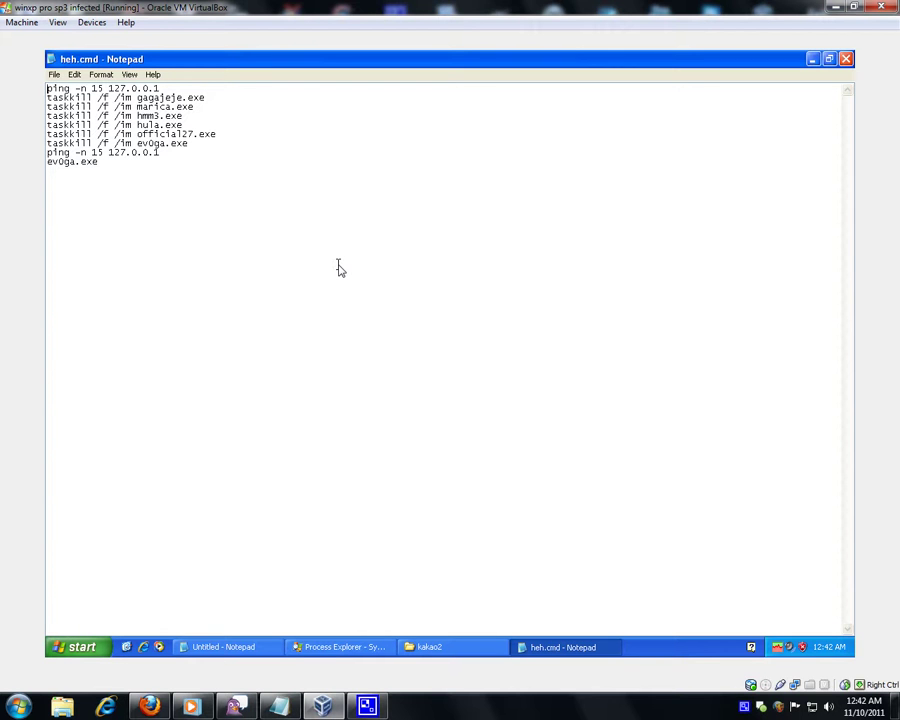
left_click(846, 62)
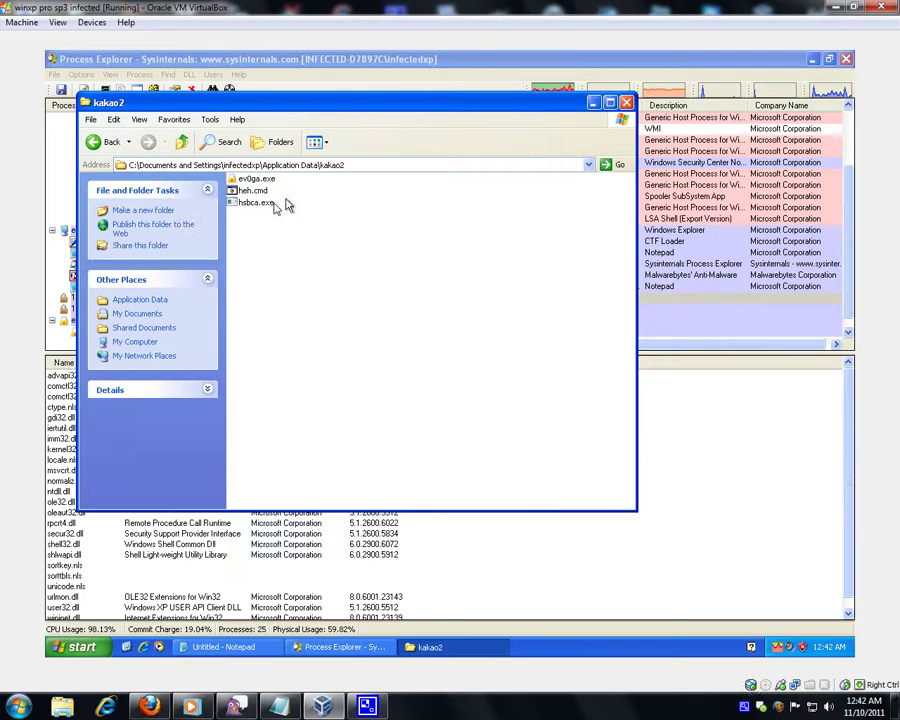
mouse_move(268, 207)
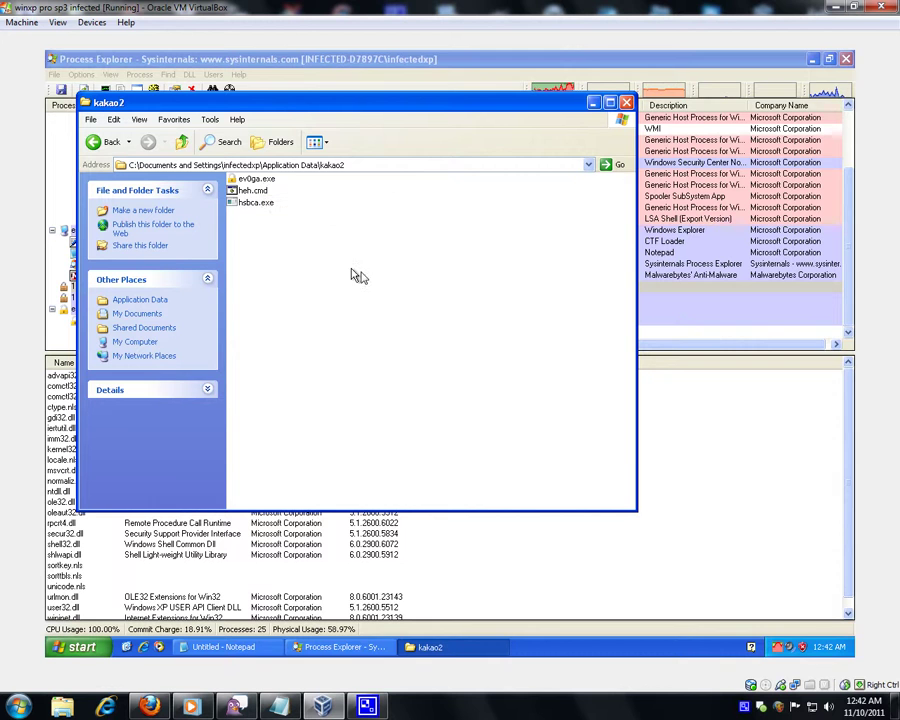
- Return to Application Data, minimize the folder and Process Explorer, and display the Malwarebytes scan results
key("BackSpace")
left_click(569, 311)
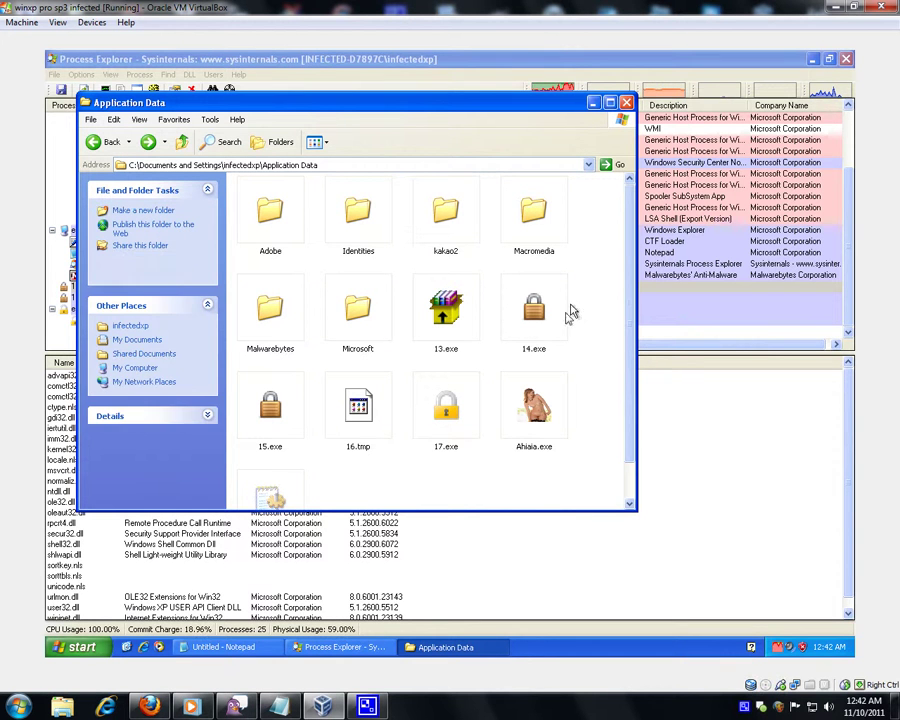
left_click(592, 104)
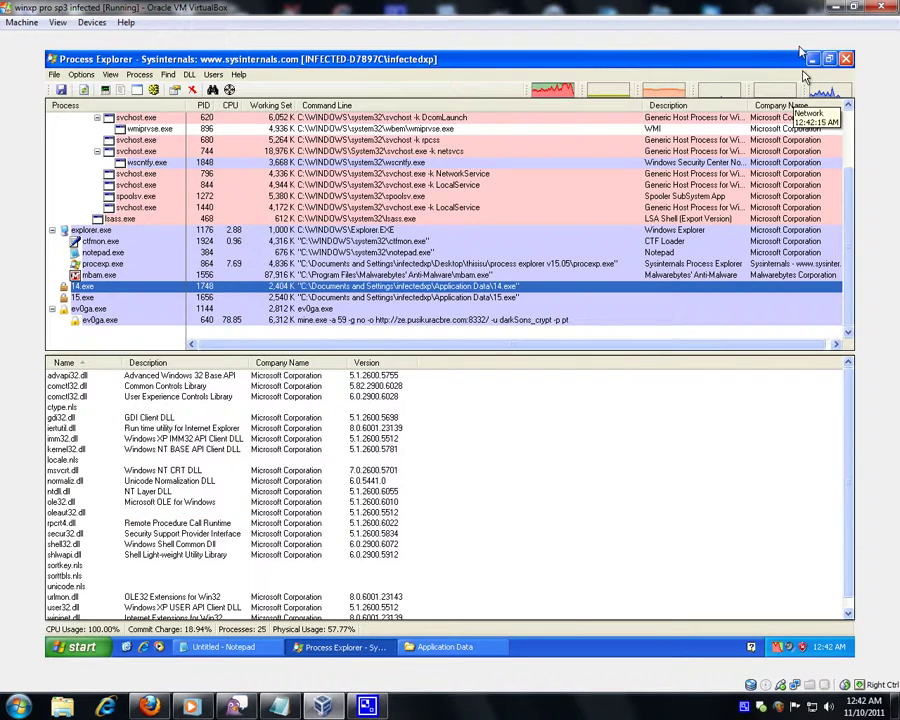
left_click(812, 59)
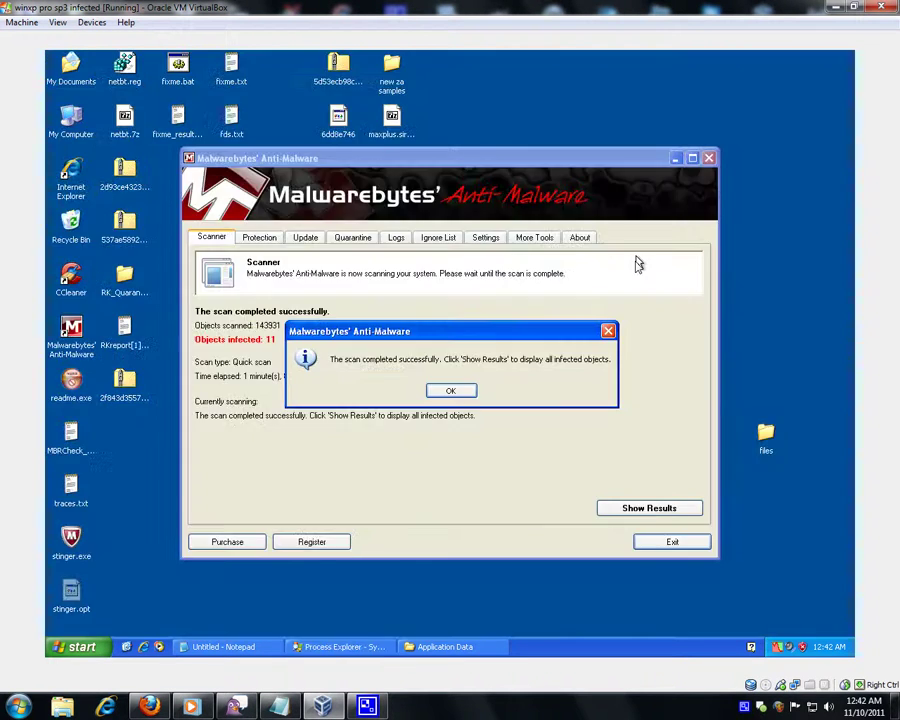
left_click(450, 391)
left_click(616, 512)
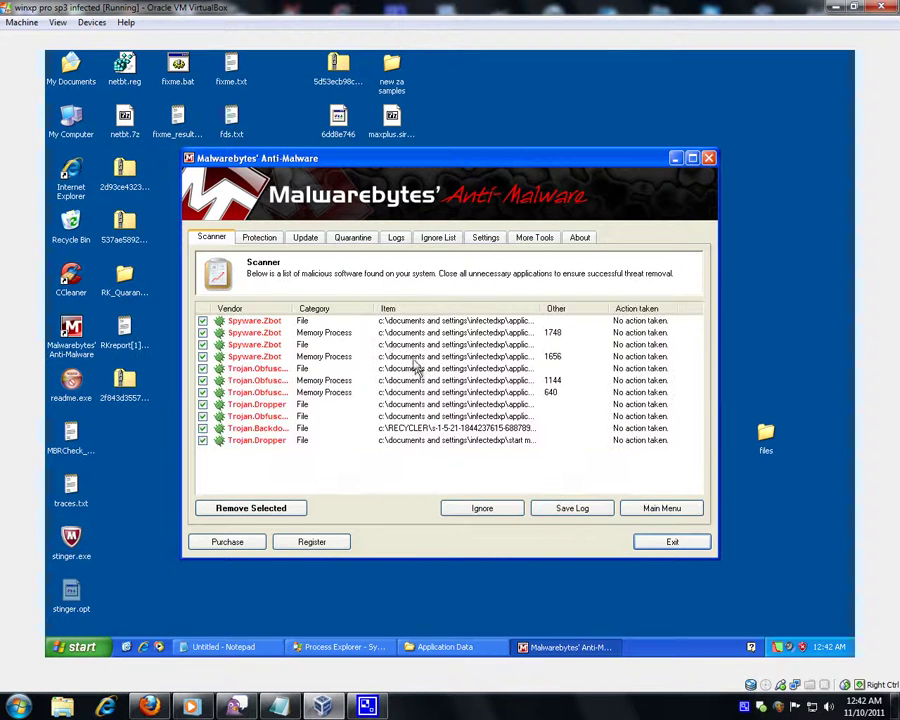
- Adjust the Vendor, Category and Item column widths in the scan results so the full names and file paths can be read
left_click_drag(292, 308, 325, 313)
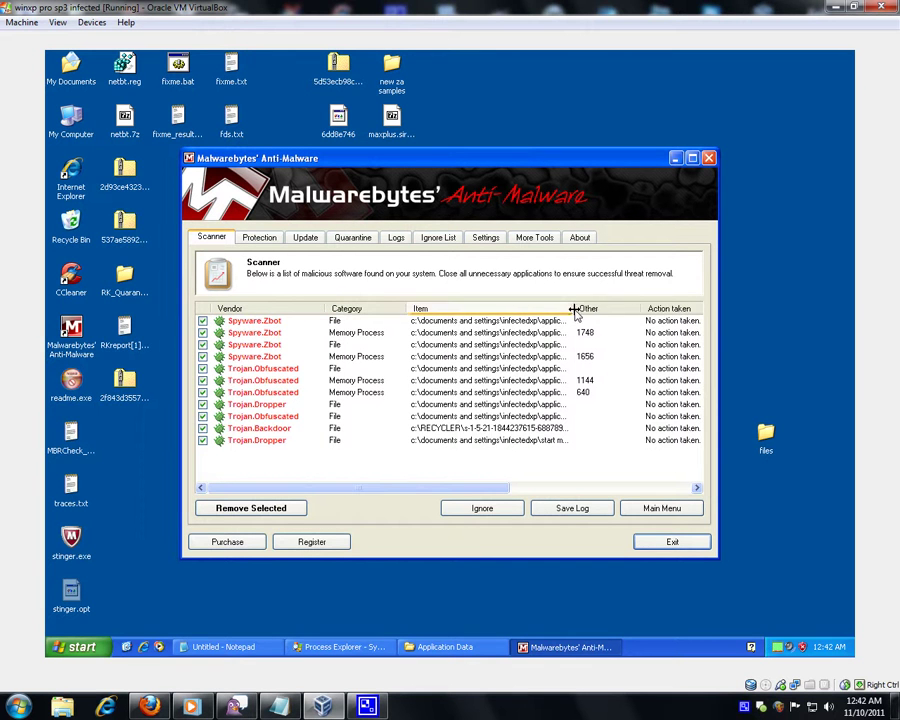
double_click(575, 310)
left_click_drag(405, 309, 396, 309)
left_click_drag(323, 307, 303, 310)
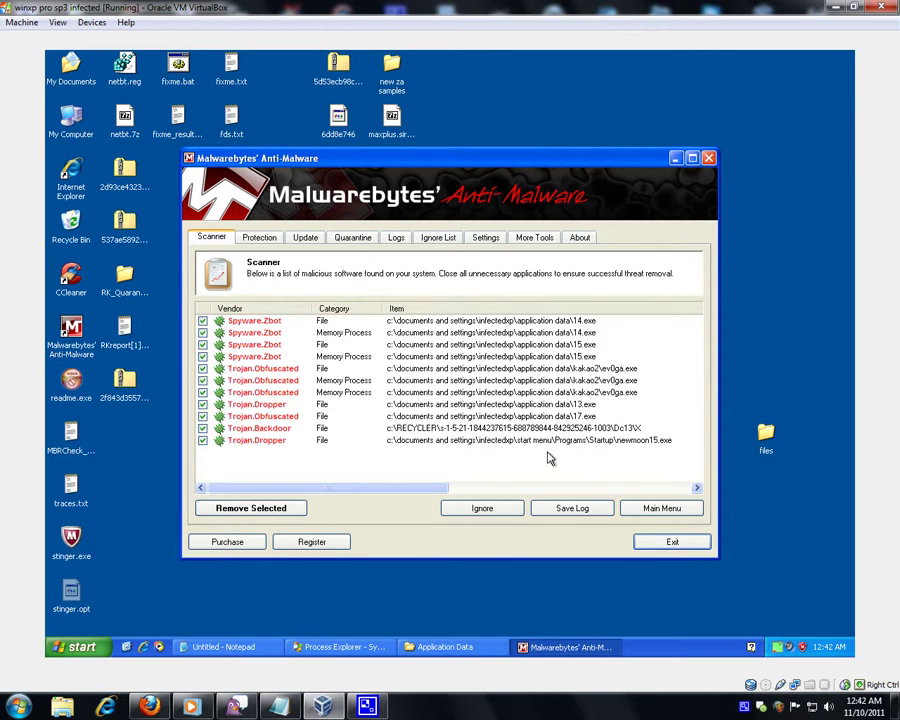
- Remove all selected detections and let Windows restart without saving the Untitled Notepad text
left_click(256, 508)
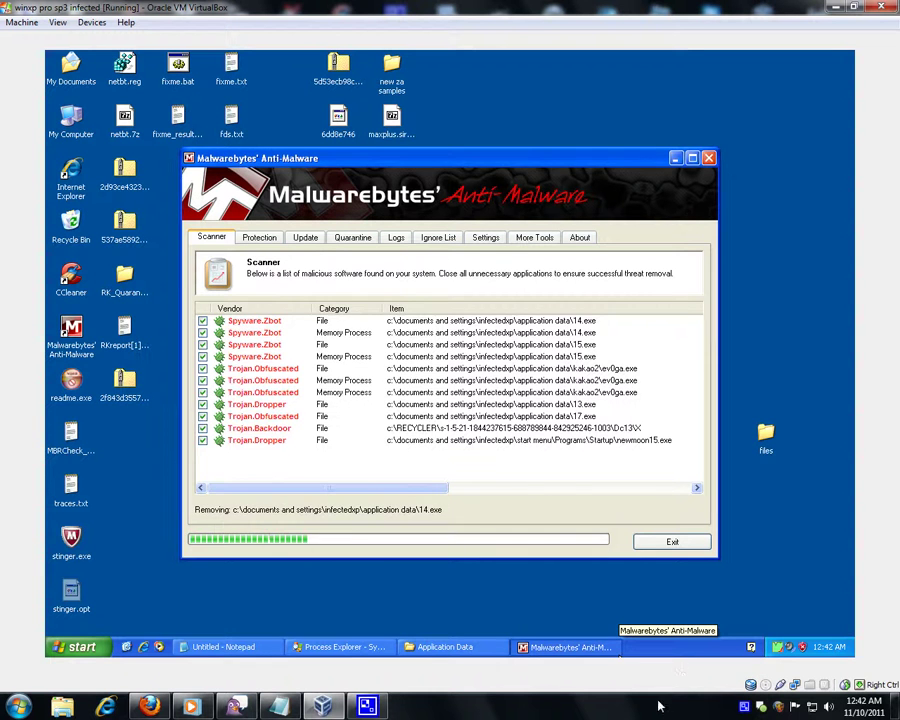
left_click(422, 392)
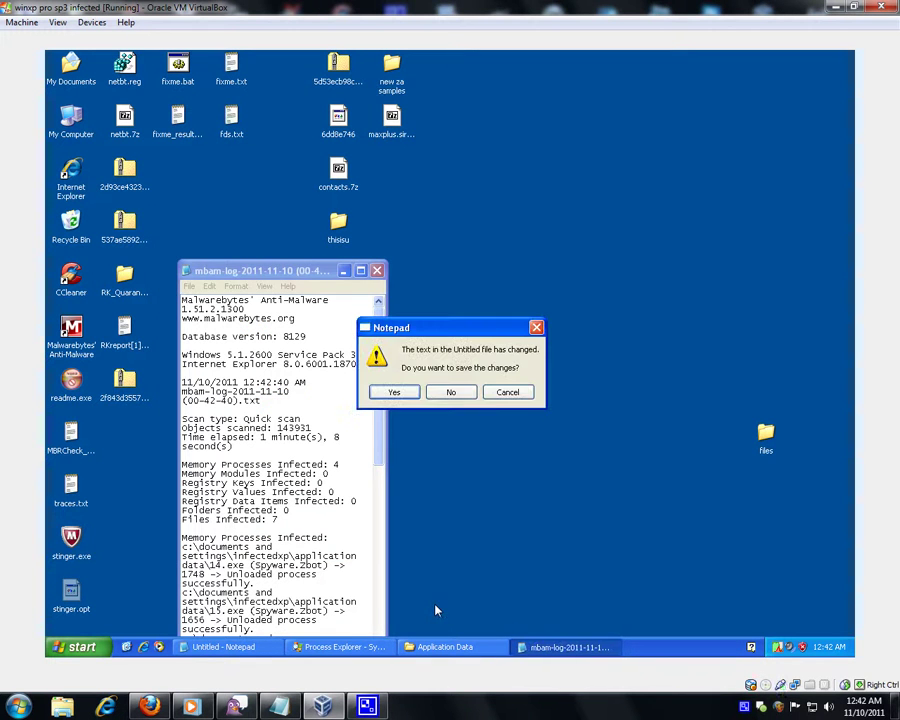
left_click(451, 392)
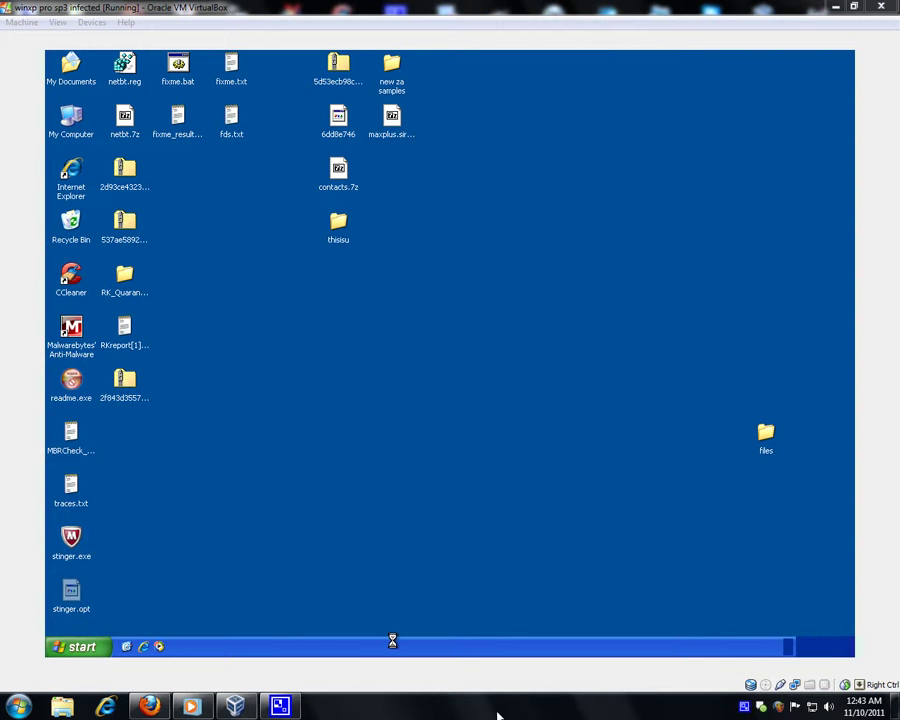
right_click(744, 706)
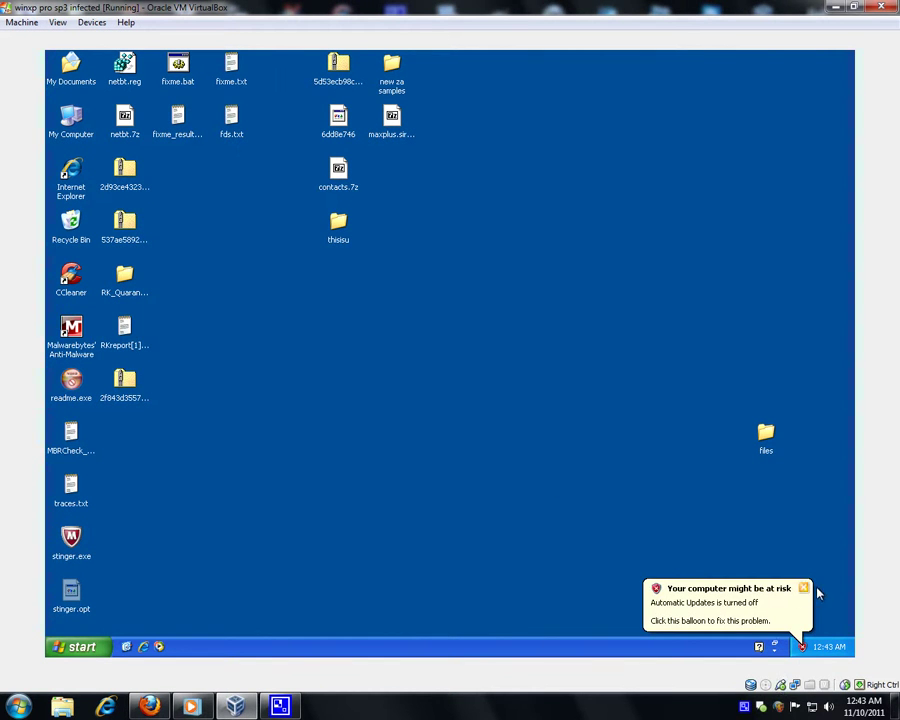
- Dismiss the security alert and open the gM31311OhLmE31311 folder in C:\Documents and Settings\All Users\Application Data
left_click(805, 589)
double_click(86, 120)
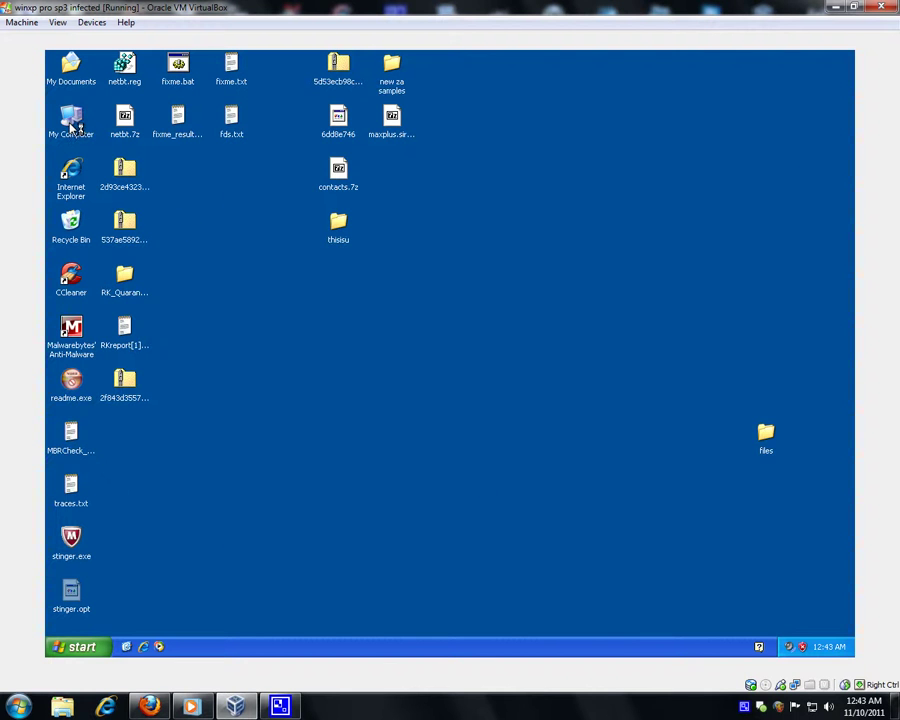
double_click(414, 212)
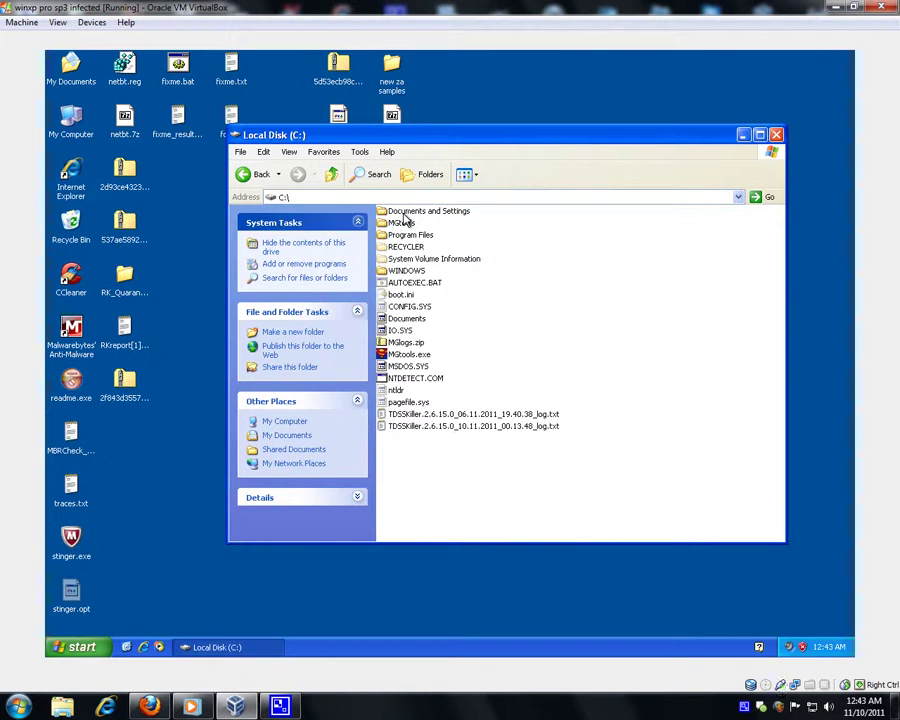
double_click(403, 213)
double_click(402, 212)
double_click(405, 212)
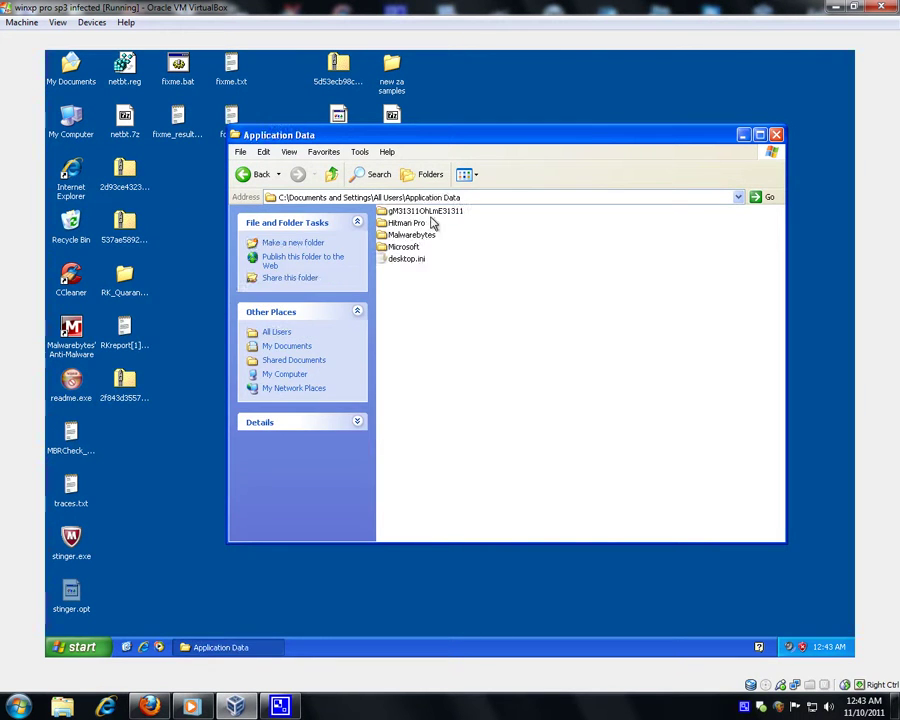
double_click(424, 211)
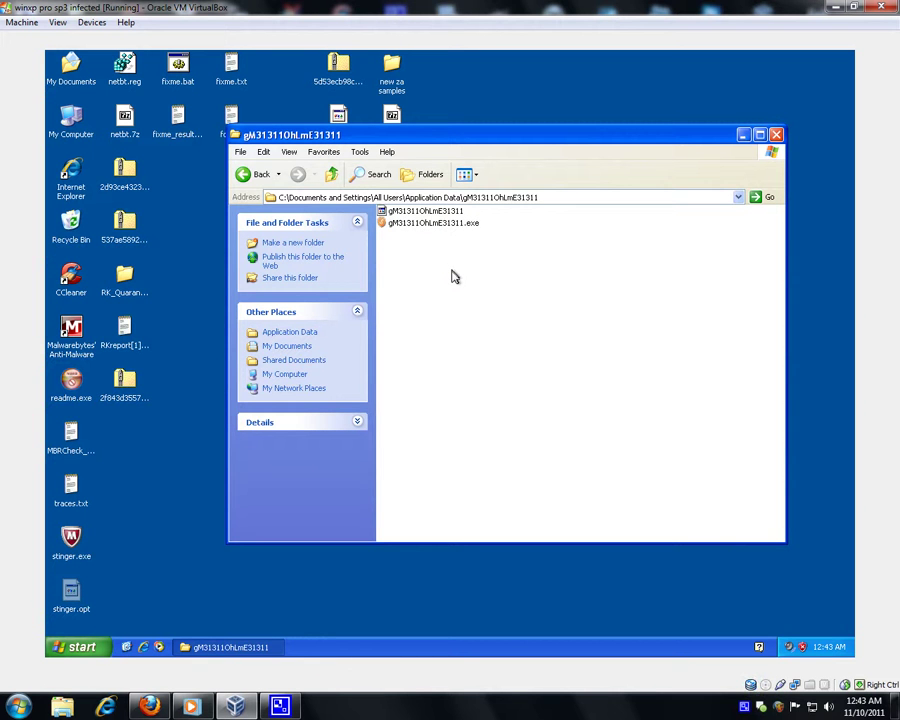
- Look through All Users, including its Application Data and Favorites folders, and go up to C:\Documents and Settings
key("BackSpace")
key("BackSpace")
key("alt+Left")
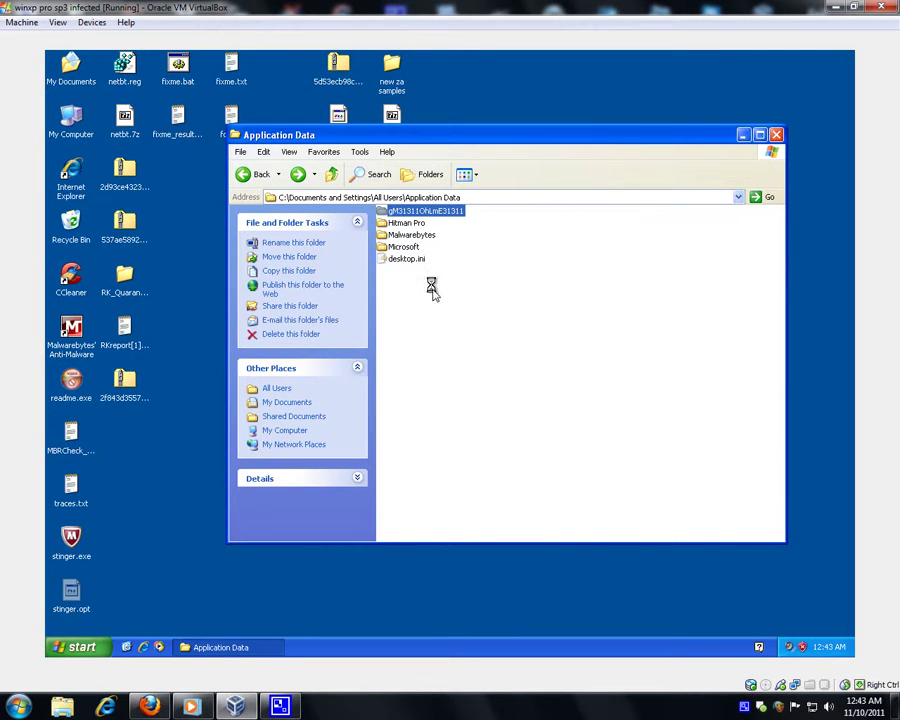
key("BackSpace")
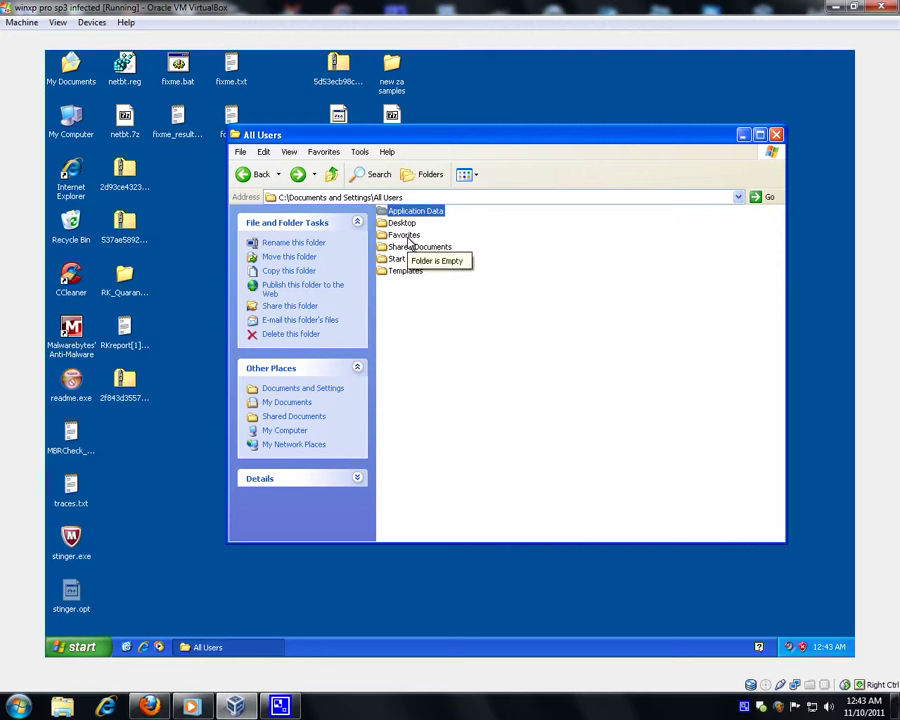
double_click(407, 239)
key("BackSpace")
left_click(522, 307)
key("BackSpace")
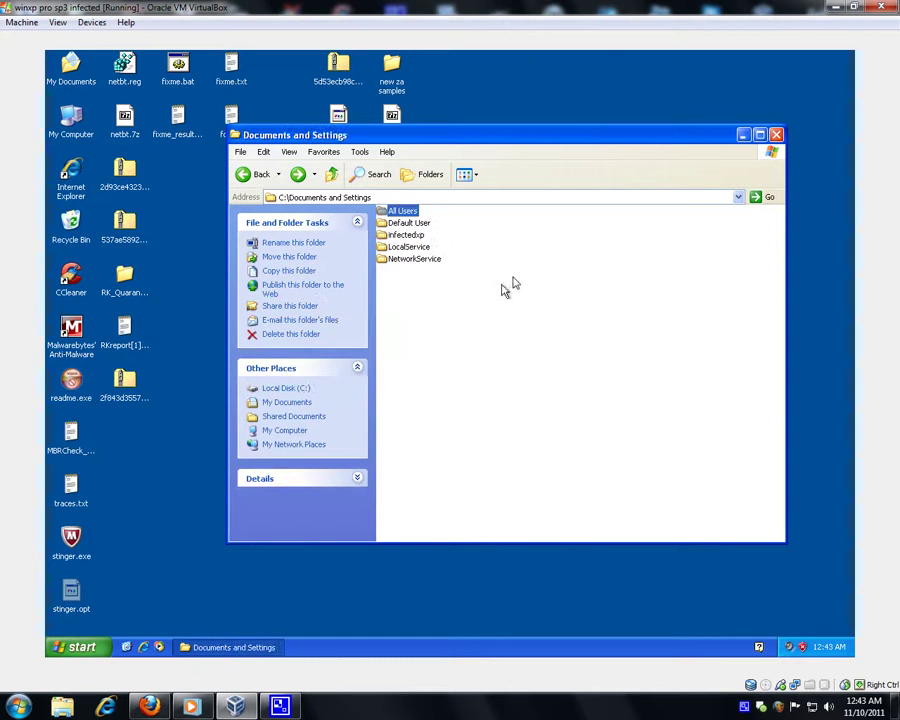
- Check the Templates folder of All Users for leftovers and return to Documents and Settings
key("Return")
double_click(408, 267)
key("BackSpace")
key("BackSpace")
key("BackSpace")
key("Return")
- Inspect Default User's Application Data folder and the Application Data folder inside its Local Settings
double_click(414, 224)
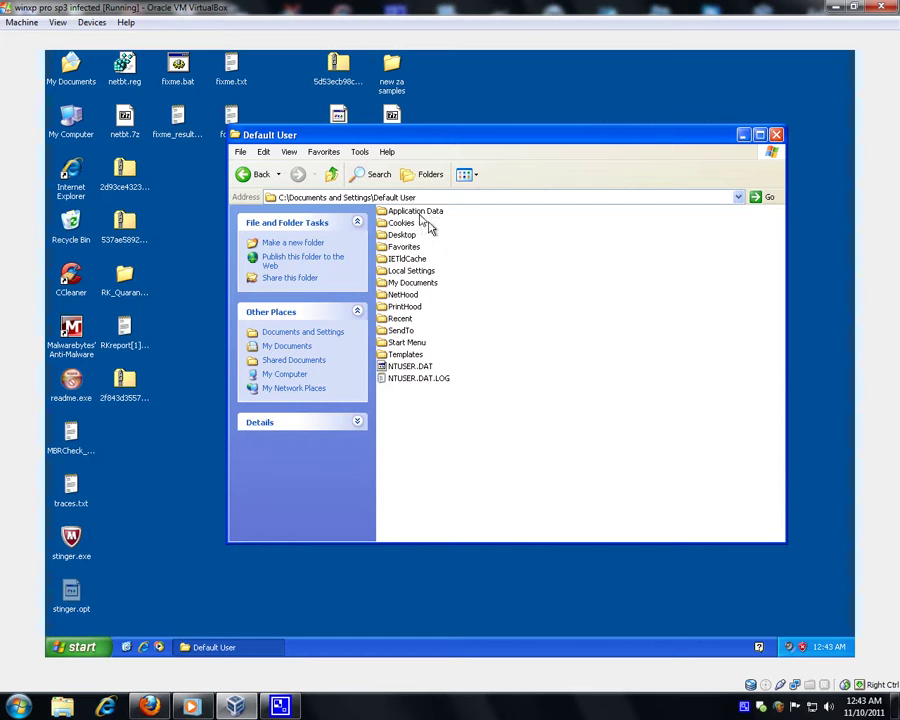
double_click(415, 212)
key("BackSpace")
double_click(412, 268)
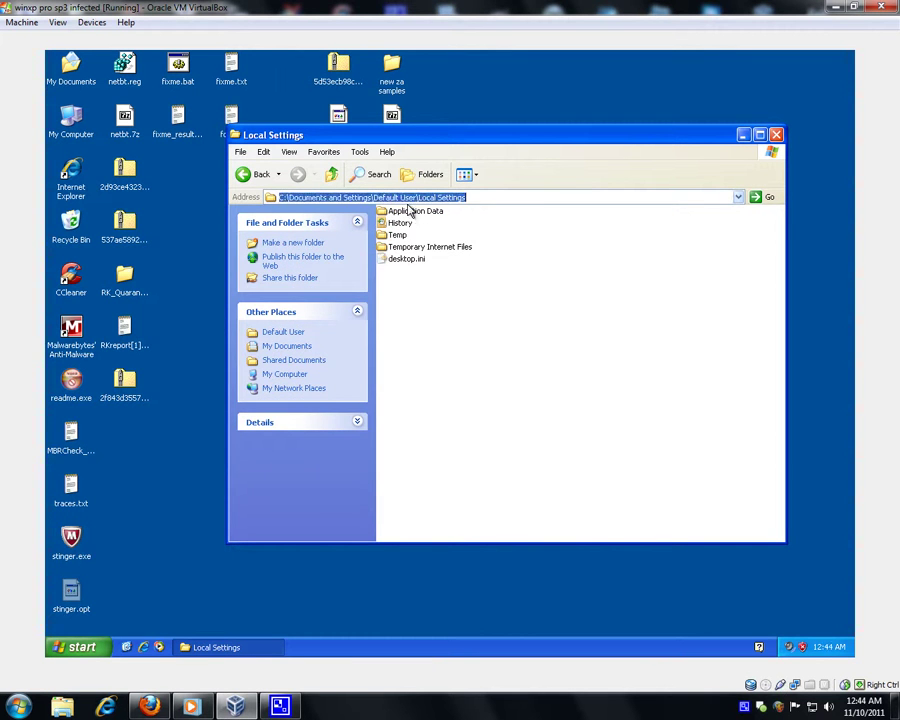
left_click(410, 211)
double_click(429, 214)
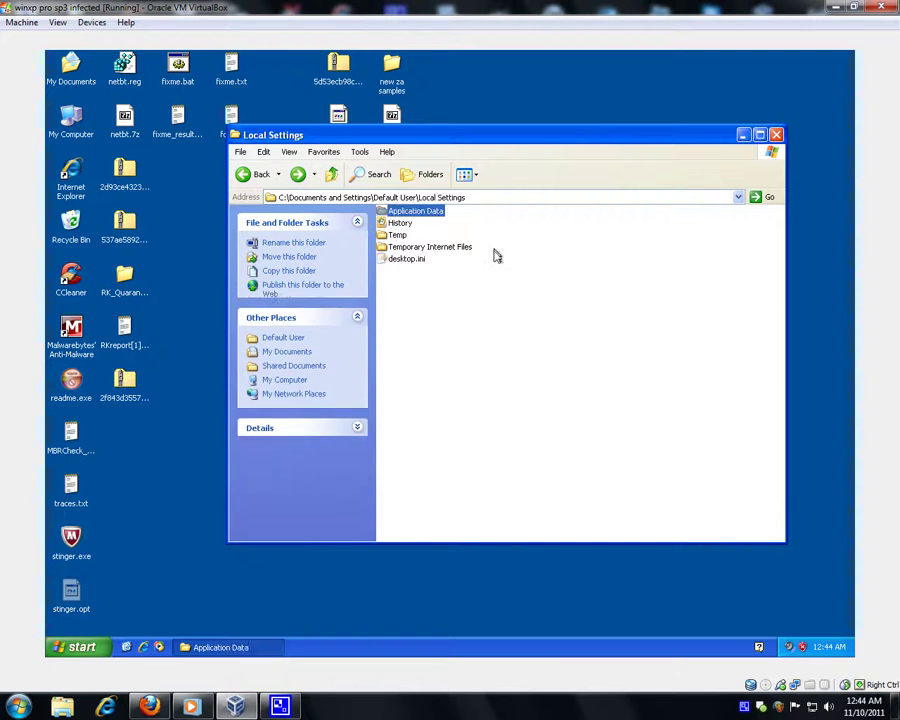
- Go back up to Documents and Settings and open the infectedxp profile's Application Data folder
key("alt+Left")
key("alt+Left")
key("BackSpace")
double_click(395, 232)
double_click(408, 212)
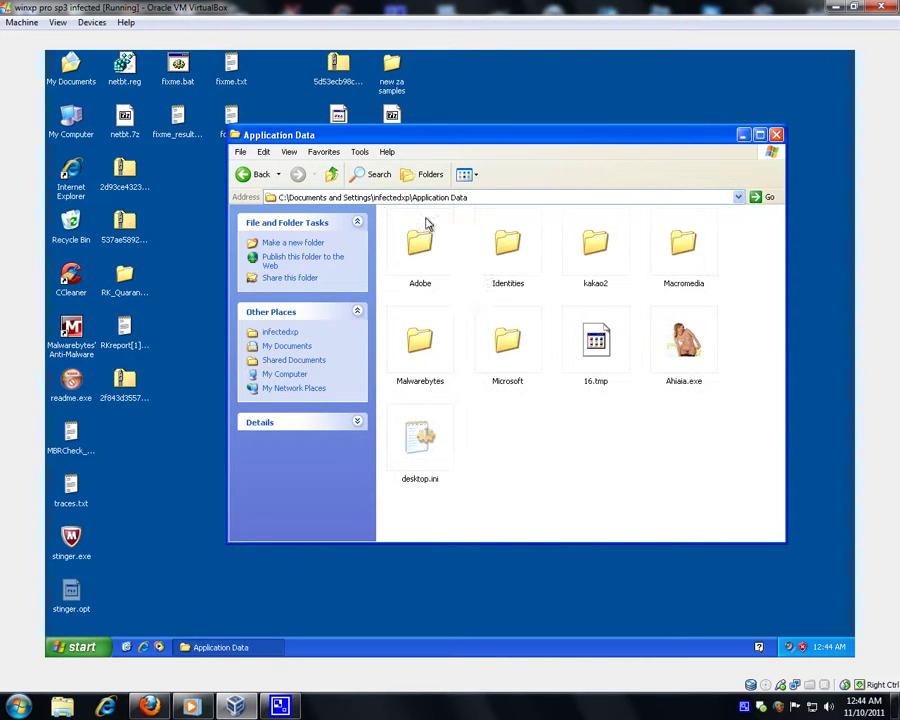
- Delete the files Ahiaia.exe and 16.tmp from infectedxp's Application Data folder
left_click(679, 362)
key("Delete")
key("Return")
left_click(596, 392)
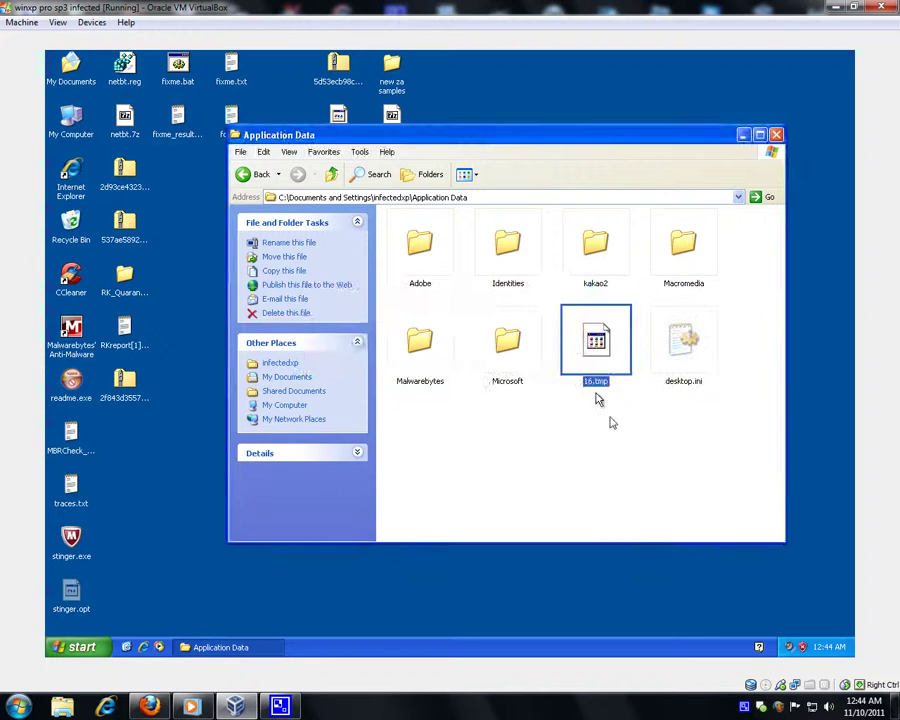
key("Delete")
key("Return")
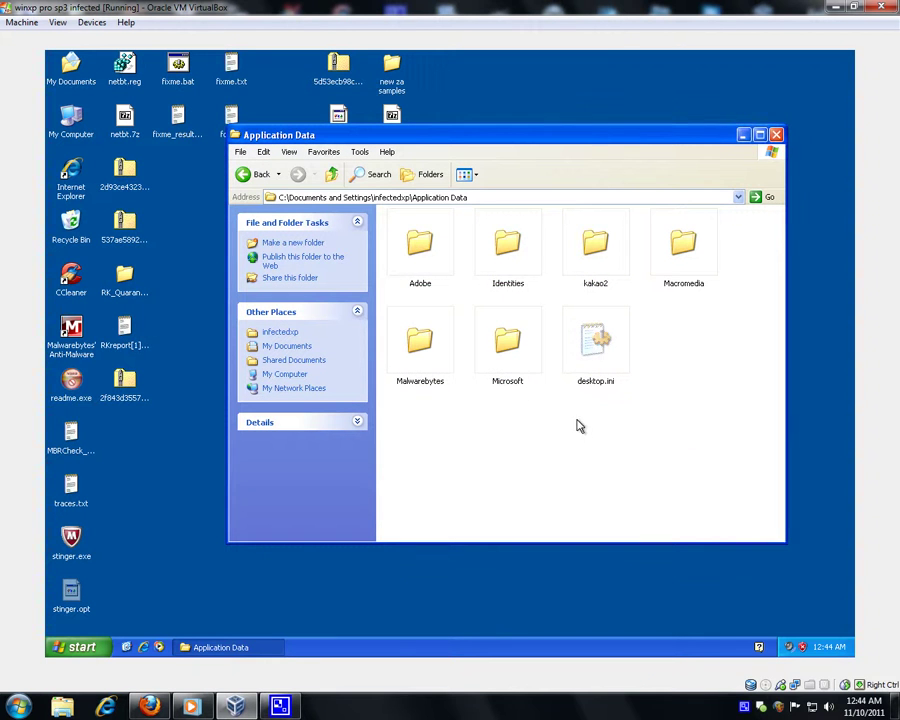
- Check the contents of the kakao2 folder and delete the folder from infectedxp's Application Data
double_click(596, 250)
key("alt+Left")
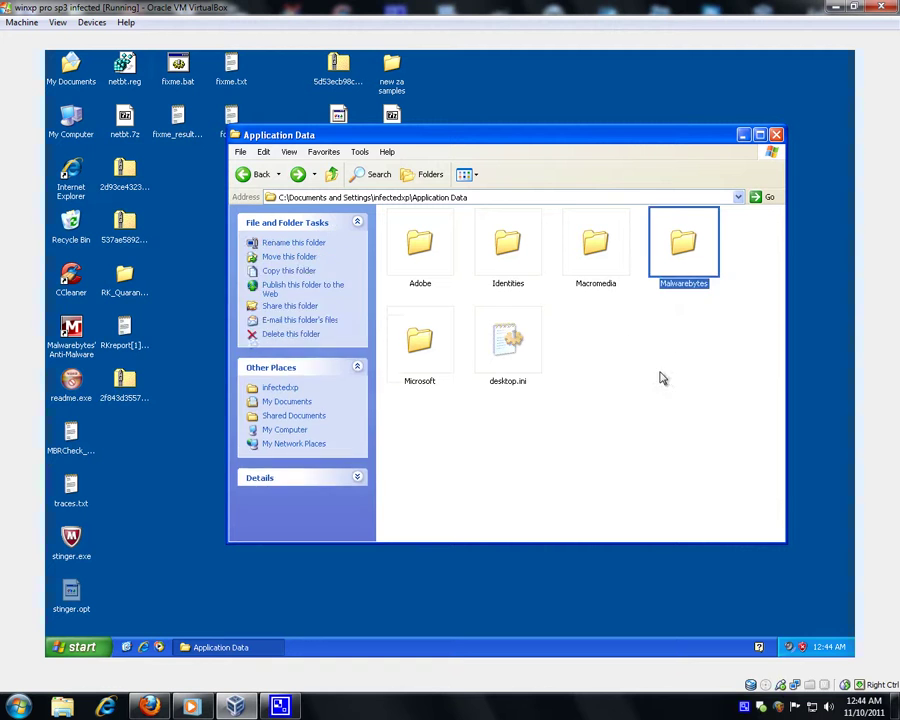
right_click(744, 706)
left_click(627, 372)
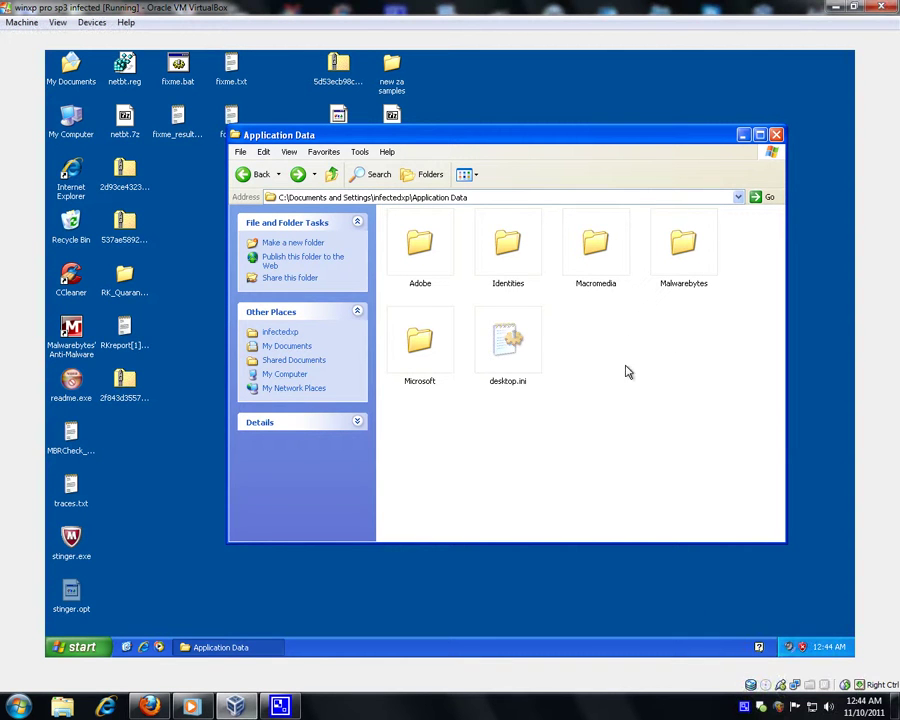
- Inspect the Application Data and Temp folders inside infectedxp's Local Settings
key("BackSpace")
left_click(401, 236)
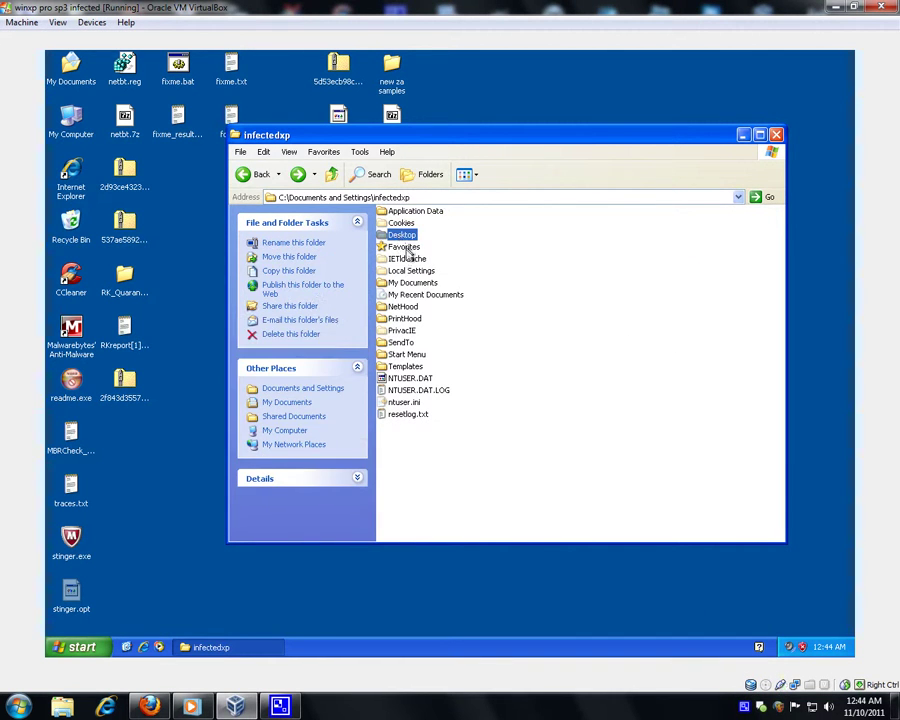
double_click(409, 270)
double_click(412, 212)
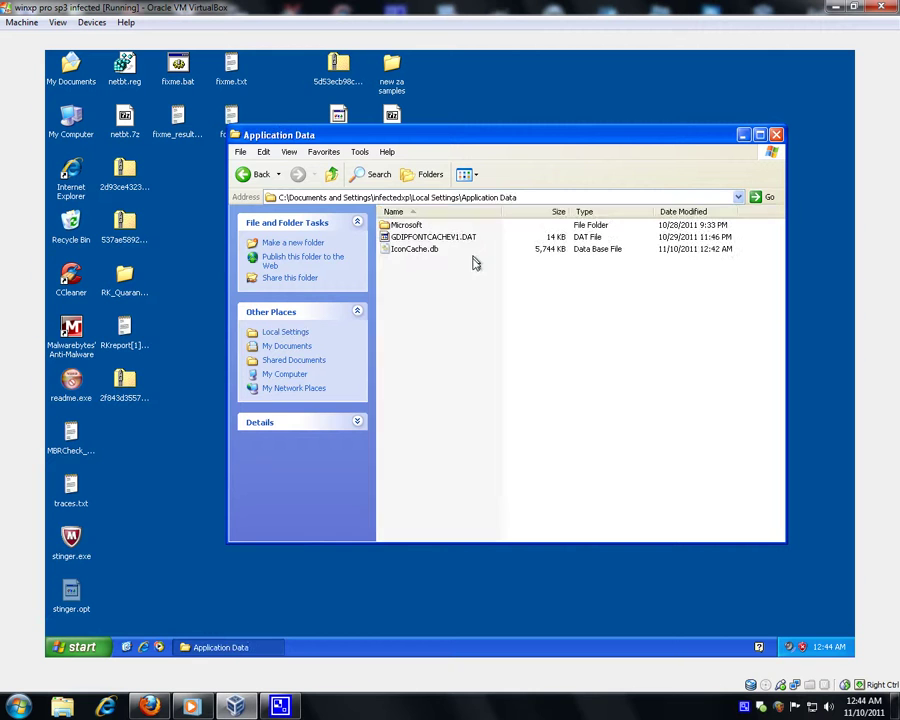
key("BackSpace")
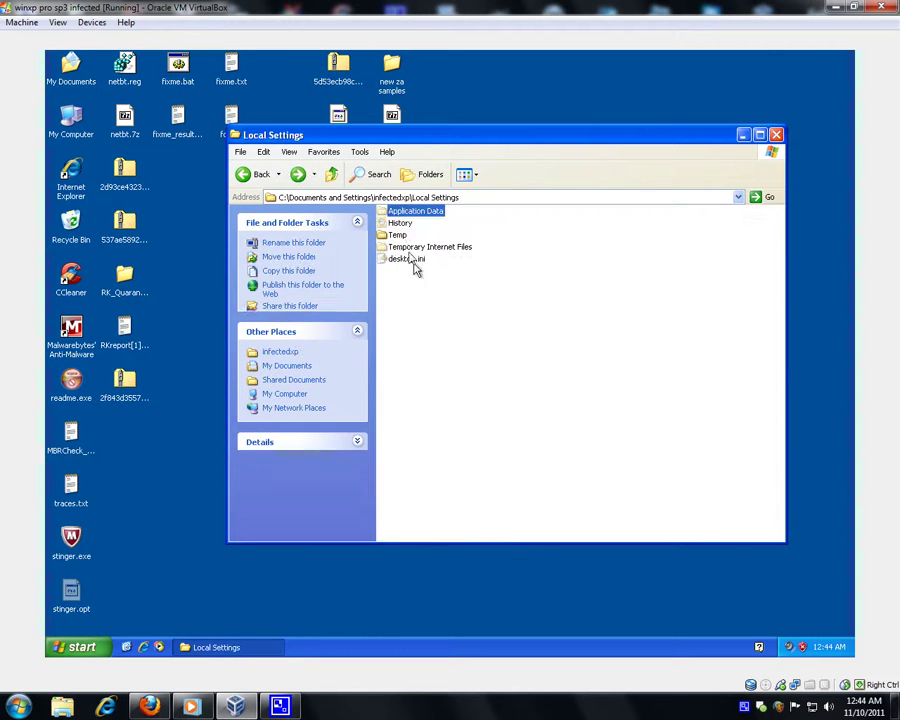
double_click(399, 235)
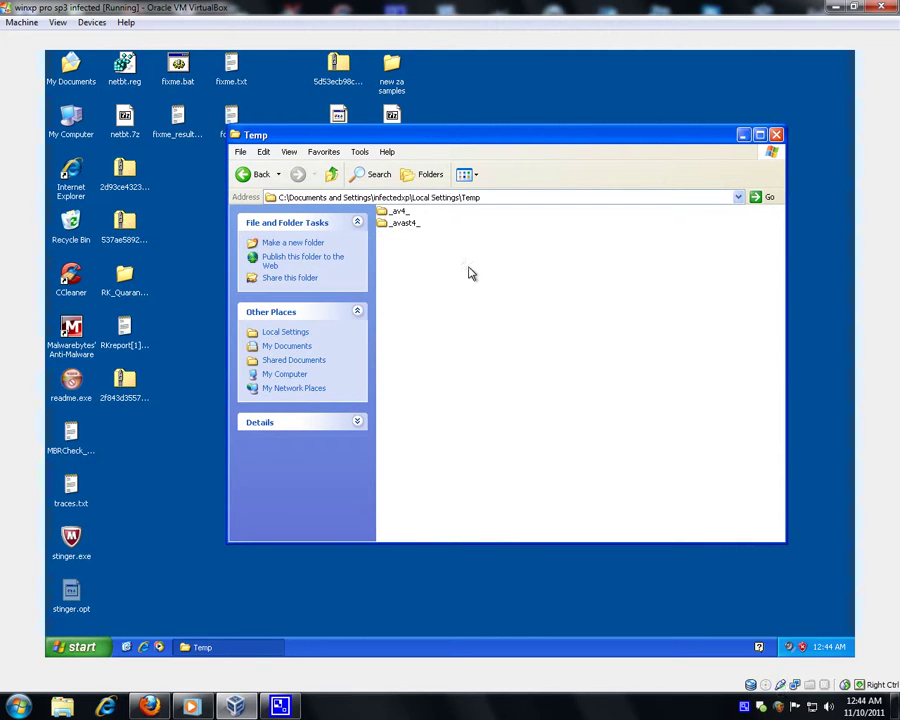
- Delete all files in infectedxp's Temporary Internet Files folder and return to Local Settings
key("BackSpace")
key("Down")
key("Return")
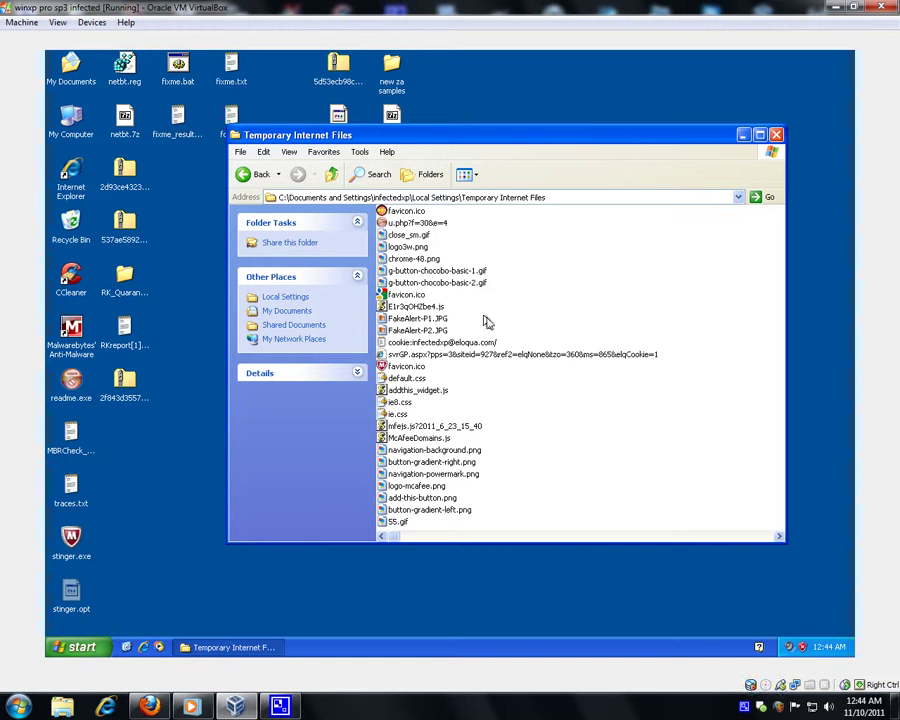
key("ctrl+a")
key("Delete")
key("Return")
key("BackSpace")
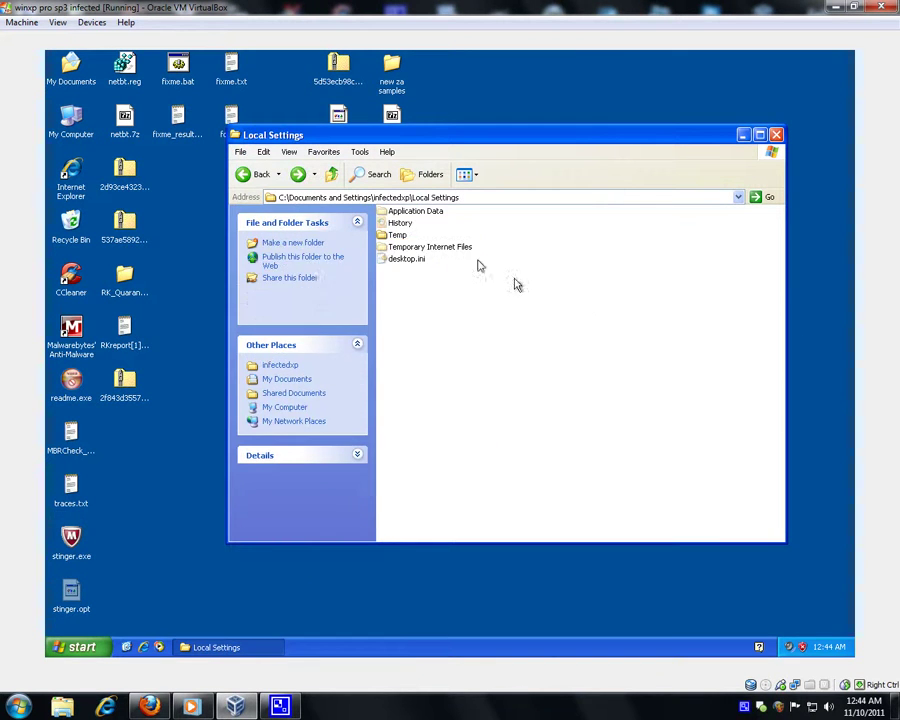
- Check the Templates folder of the infectedxp profile and return to the profile folder
key("BackSpace")
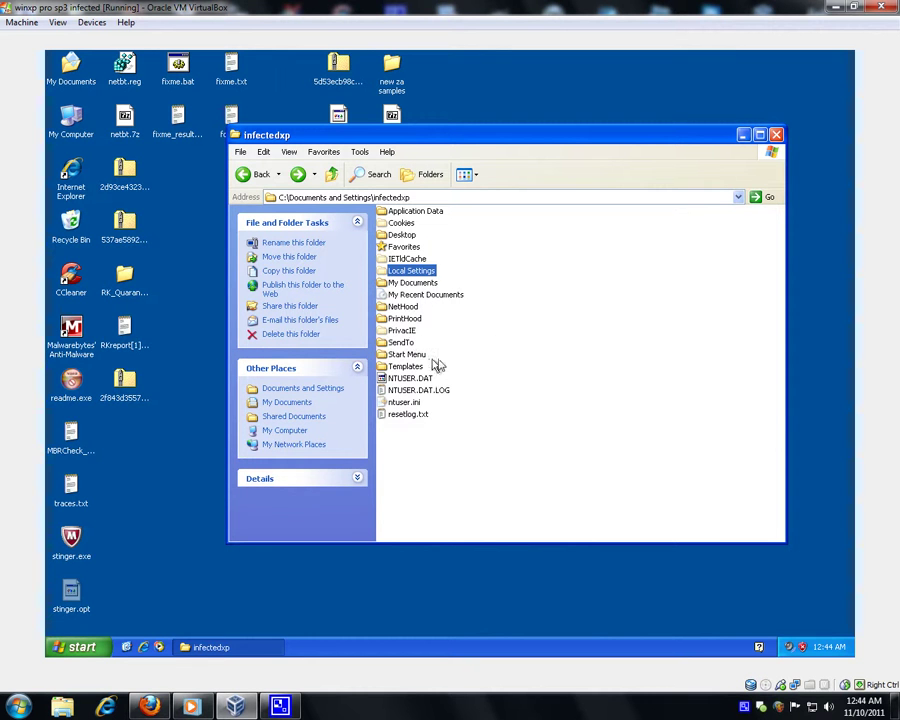
double_click(415, 367)
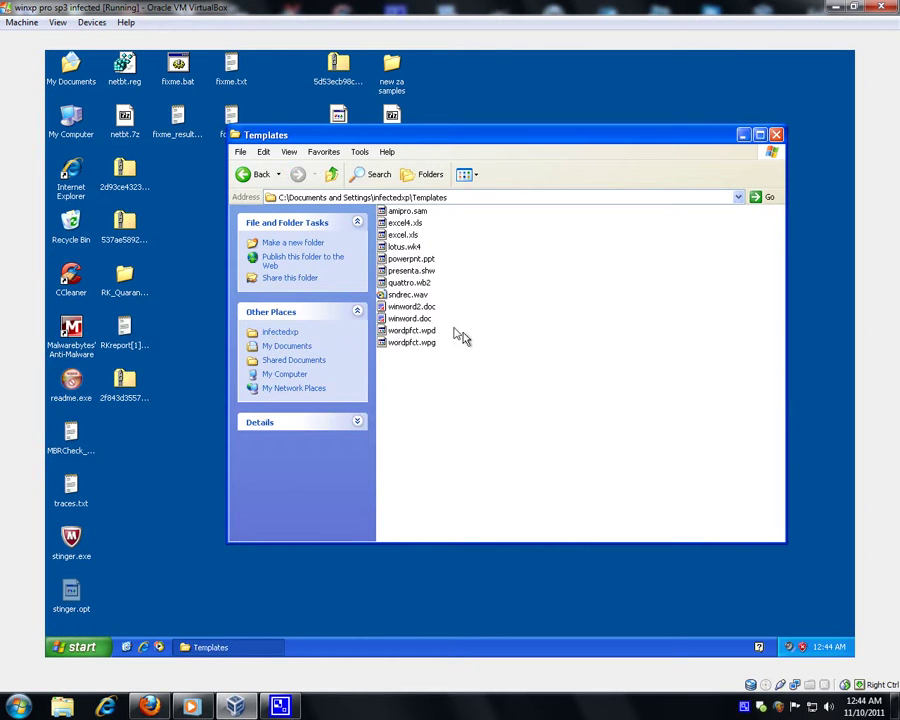
key("BackSpace")
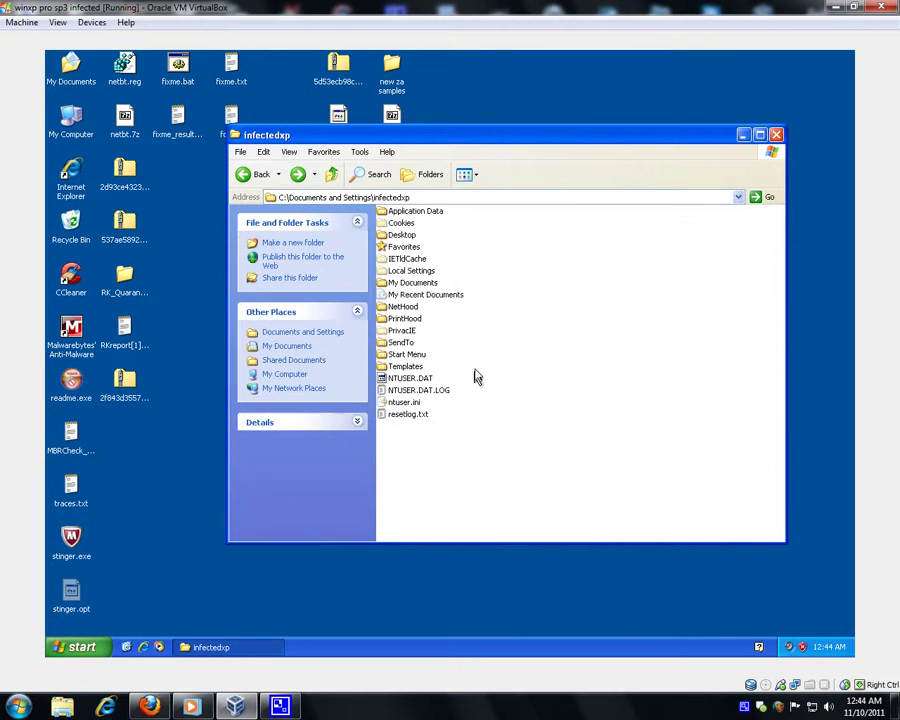
- Inspect LocalService's Application Data folder and the Application Data folder inside its Local Settings
key("BackSpace")
double_click(412, 247)
left_click(416, 213)
double_click(416, 212)
key("BackSpace")
double_click(412, 247)
left_click(430, 213)
double_click(430, 213)
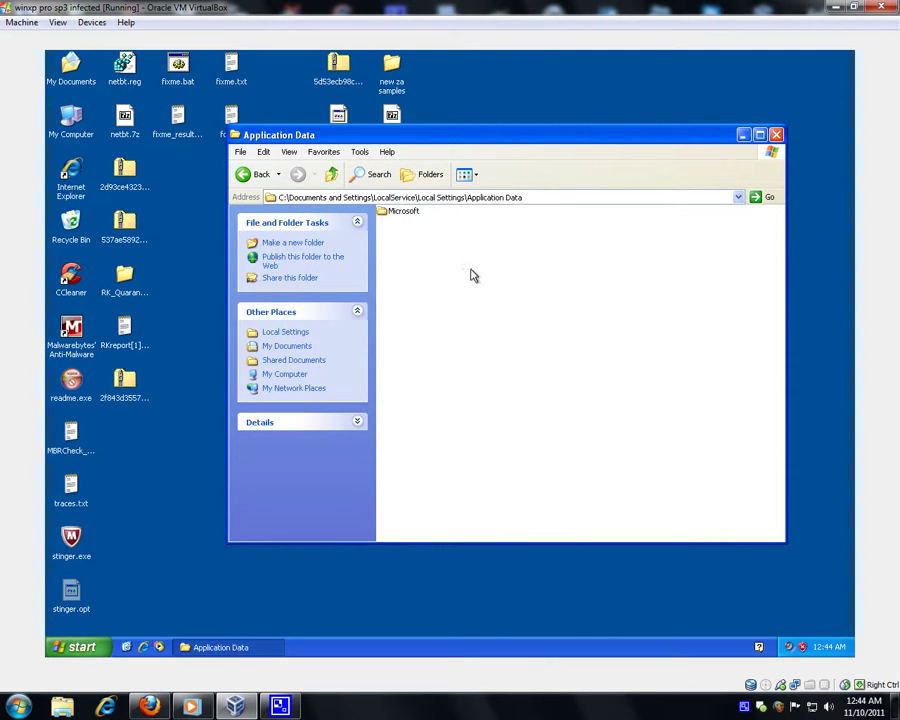
- Check the Temp and Temporary Internet Files folders in LocalService's Local Settings
key("BackSpace")
key("Down")
key("Down")
key("Return")
key("BackSpace")
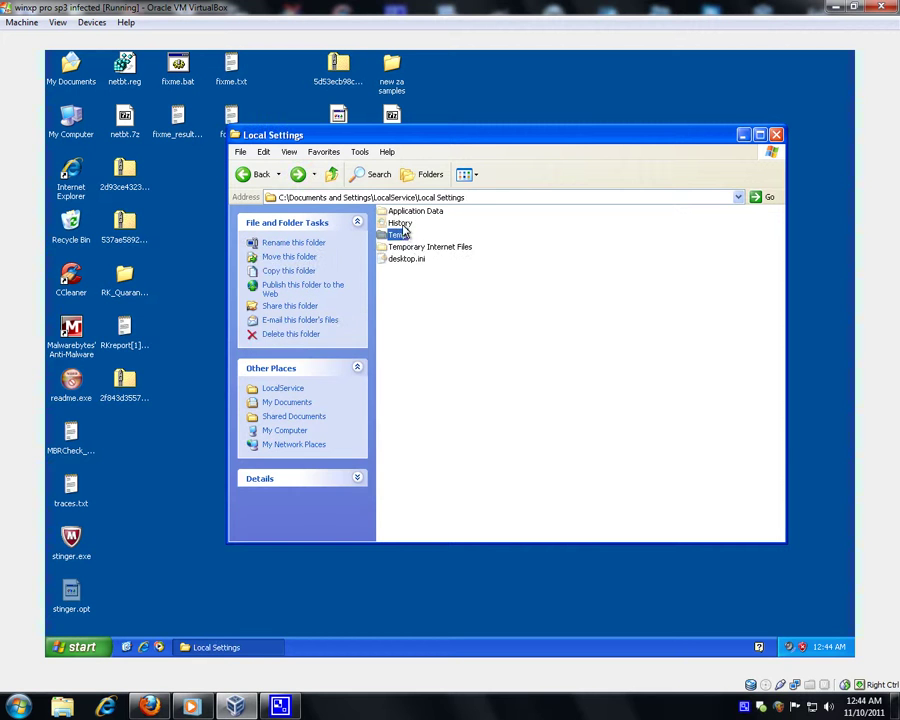
key("Down")
key("Return")
key("BackSpace")
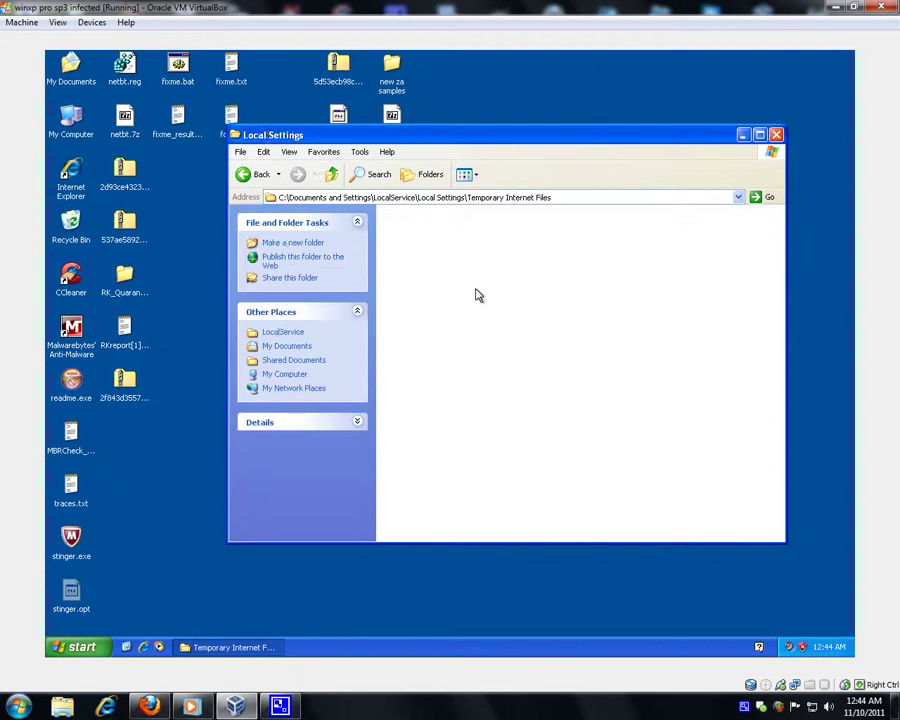
- Go to C:\WINDOWS\inf, maximize the window and examine the complete file list for suspicious files
key("BackSpace")
key("BackSpace")
key("BackSpace")
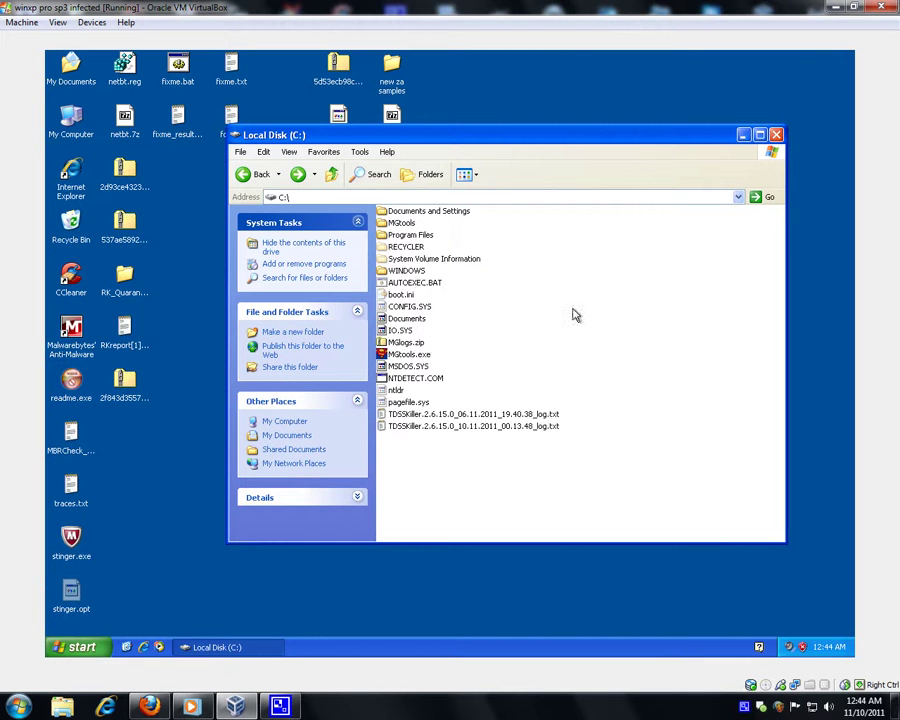
double_click(418, 270)
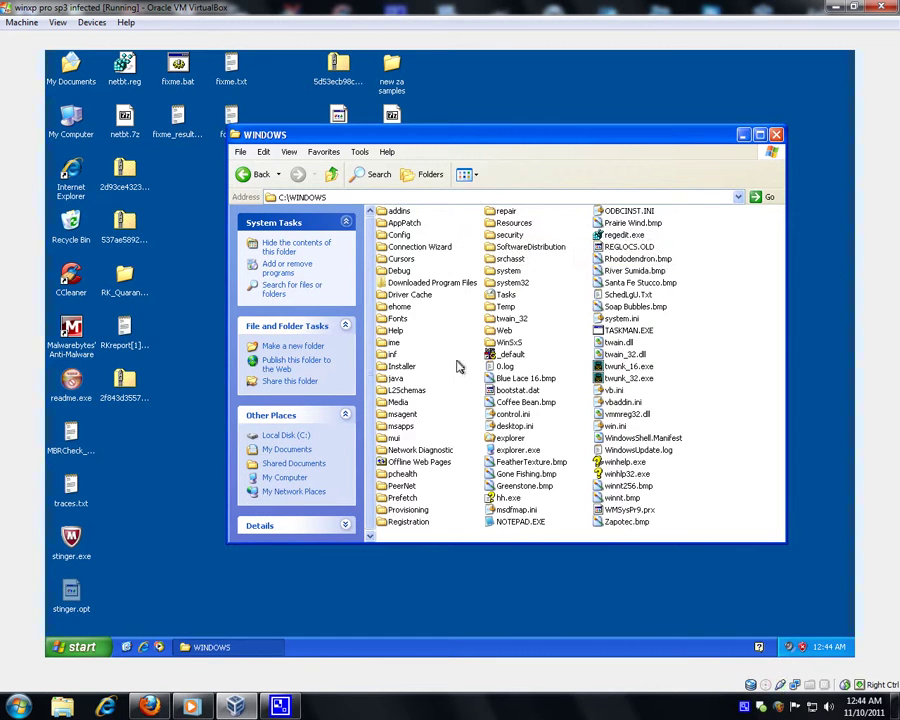
double_click(391, 354)
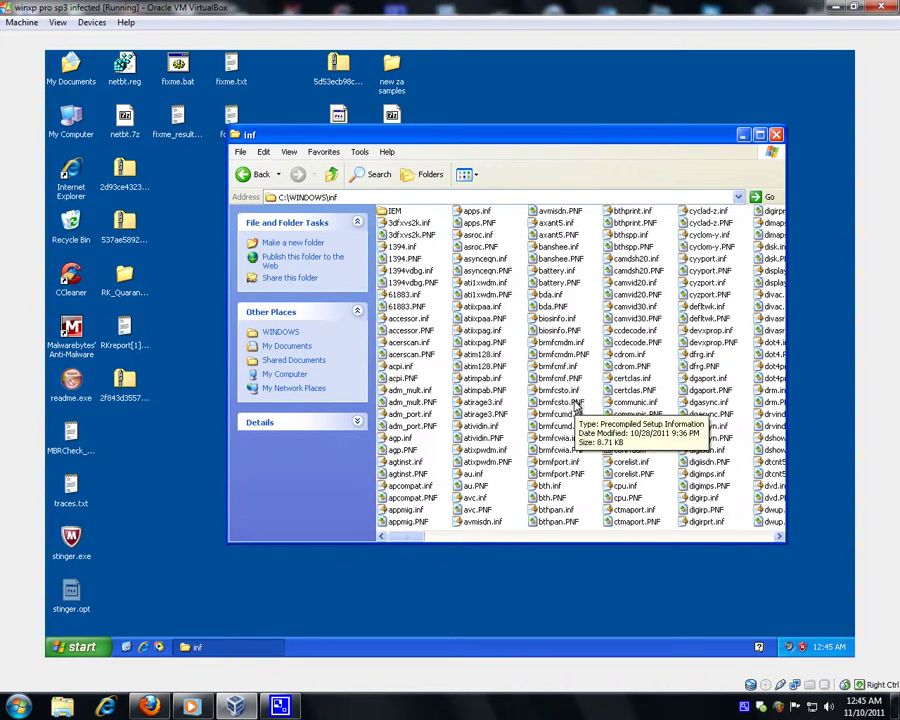
scroll(571, 402, "down", 10)
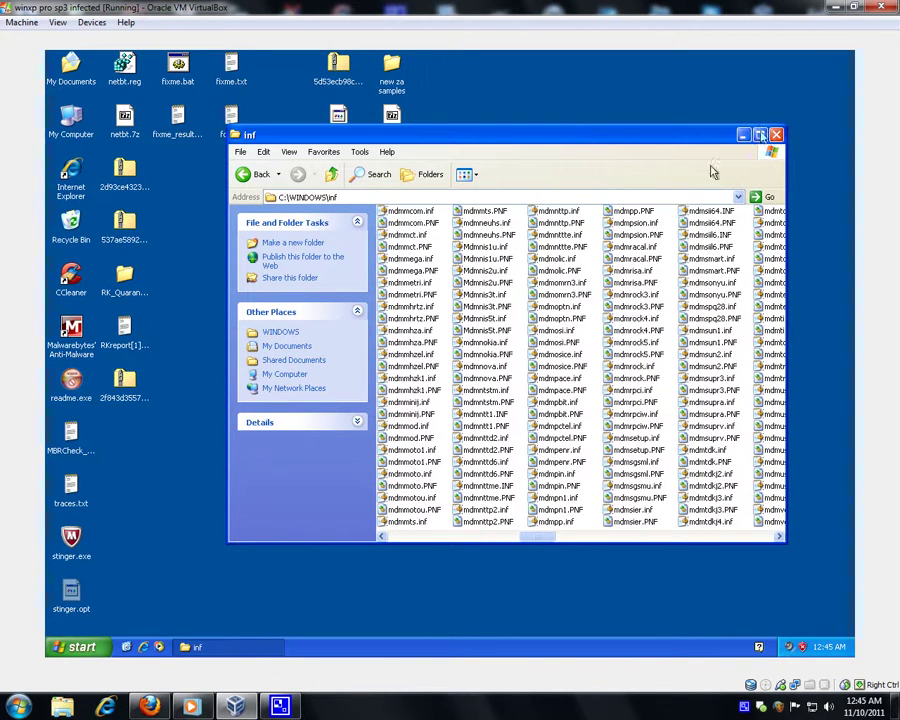
left_click(759, 135)
left_click(503, 292)
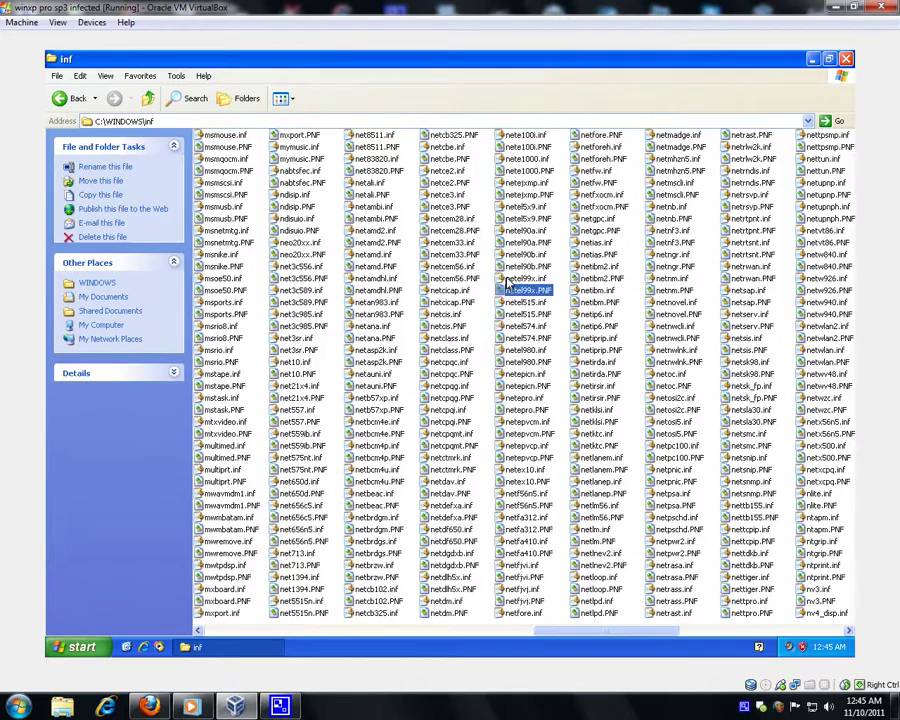
scroll(503, 292, "down", 10)
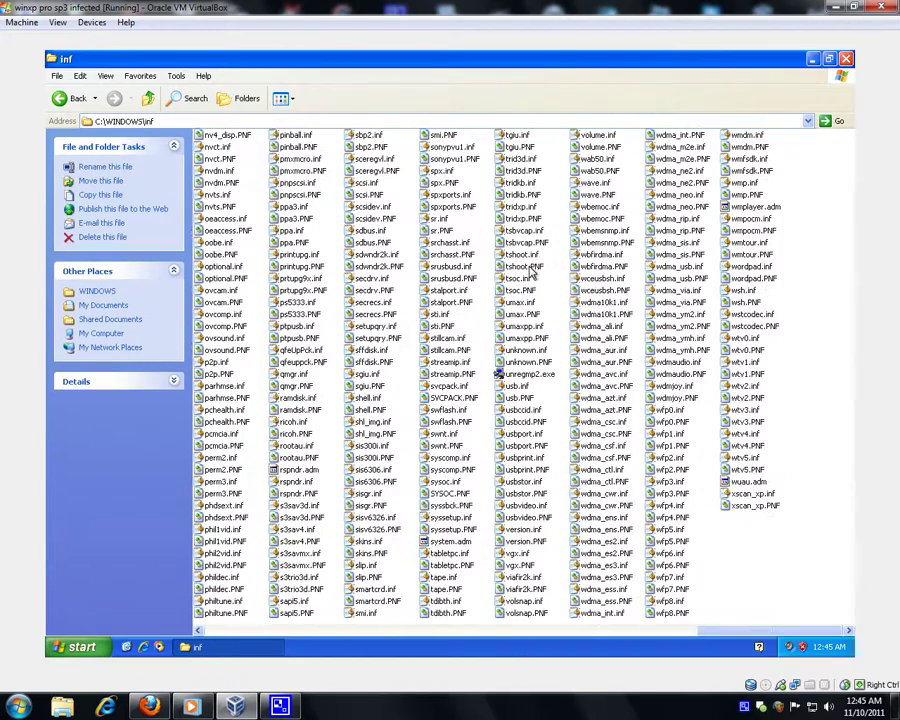
left_click(818, 164)
scroll(813, 204, "up", 3)
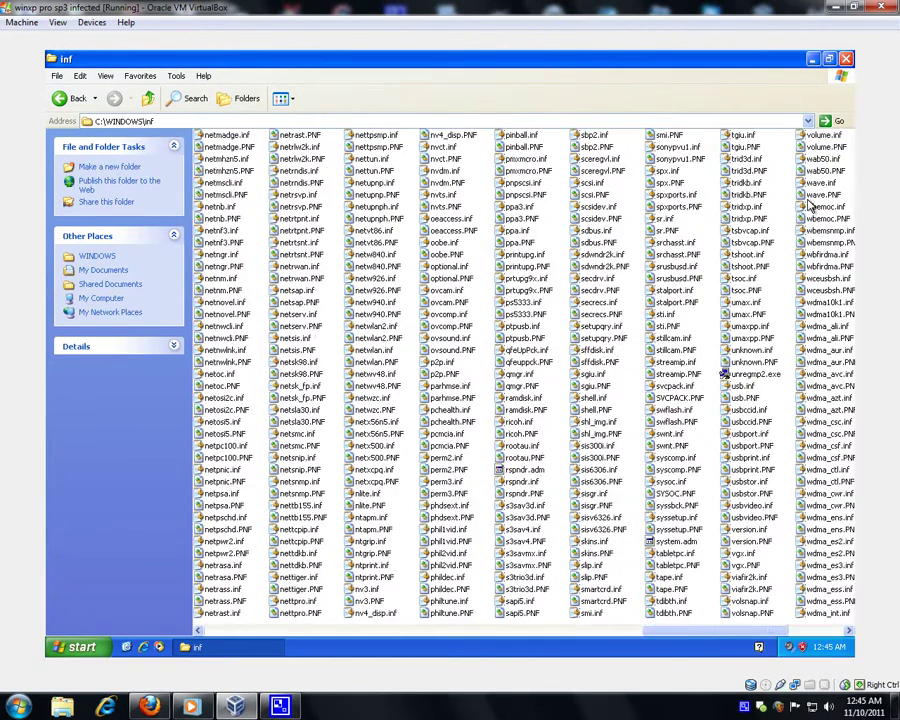
scroll(813, 204, "up", 15)
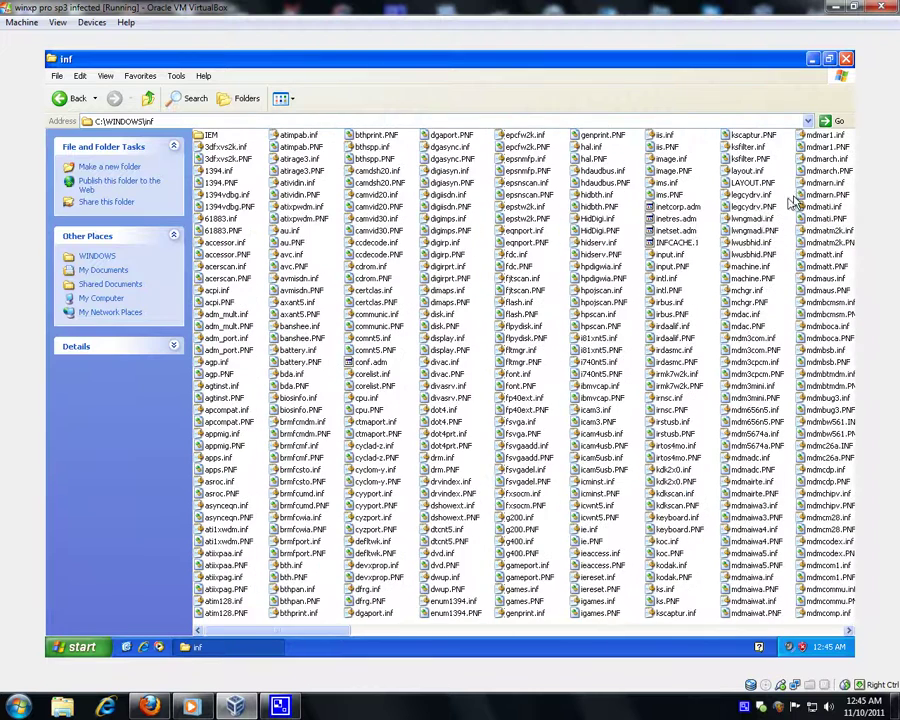
- Return to the C: drive, open the MGtools folder and run GetLogs.bat
key("alt+Left")
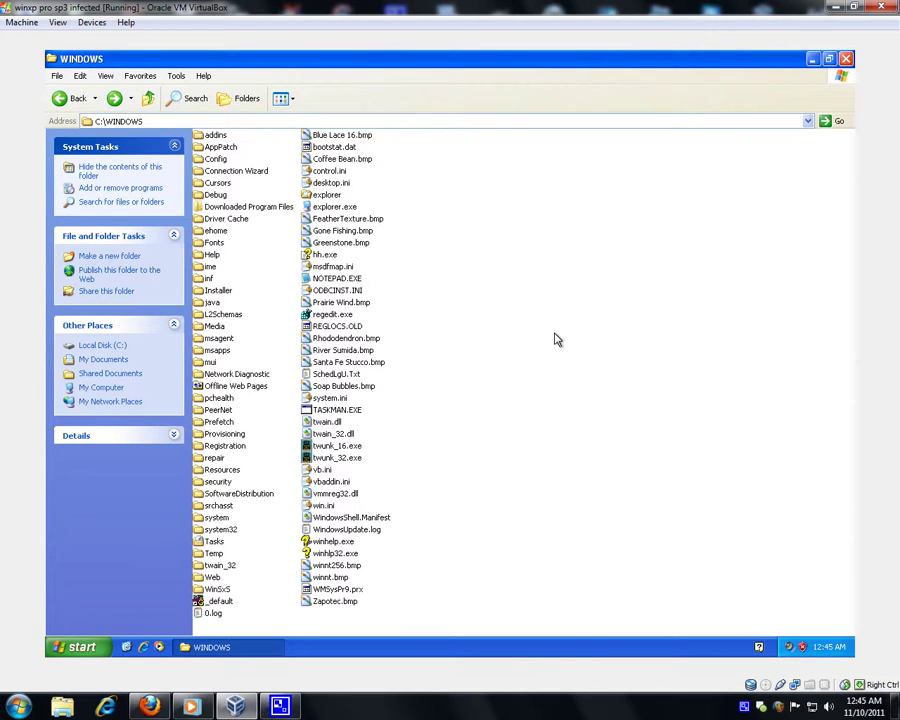
key("BackSpace")
left_click(312, 275)
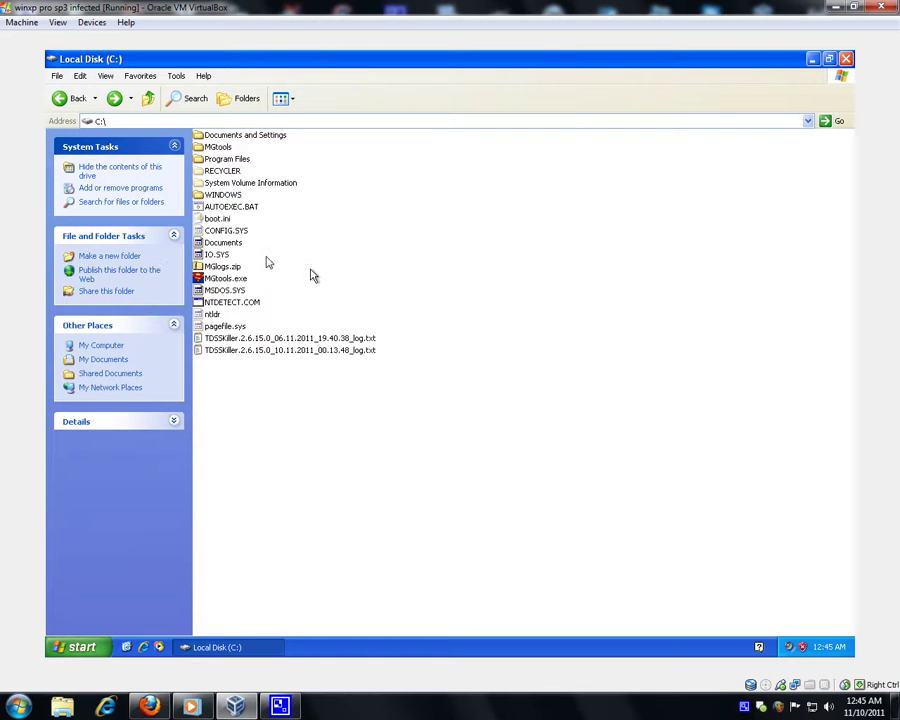
double_click(218, 148)
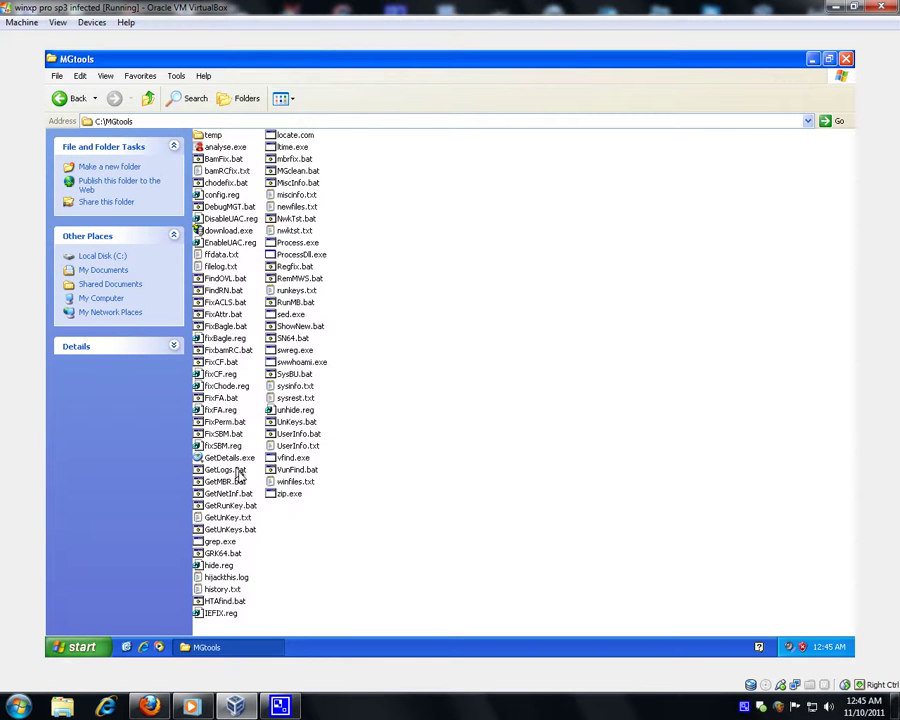
left_click(226, 470)
double_click(228, 472)
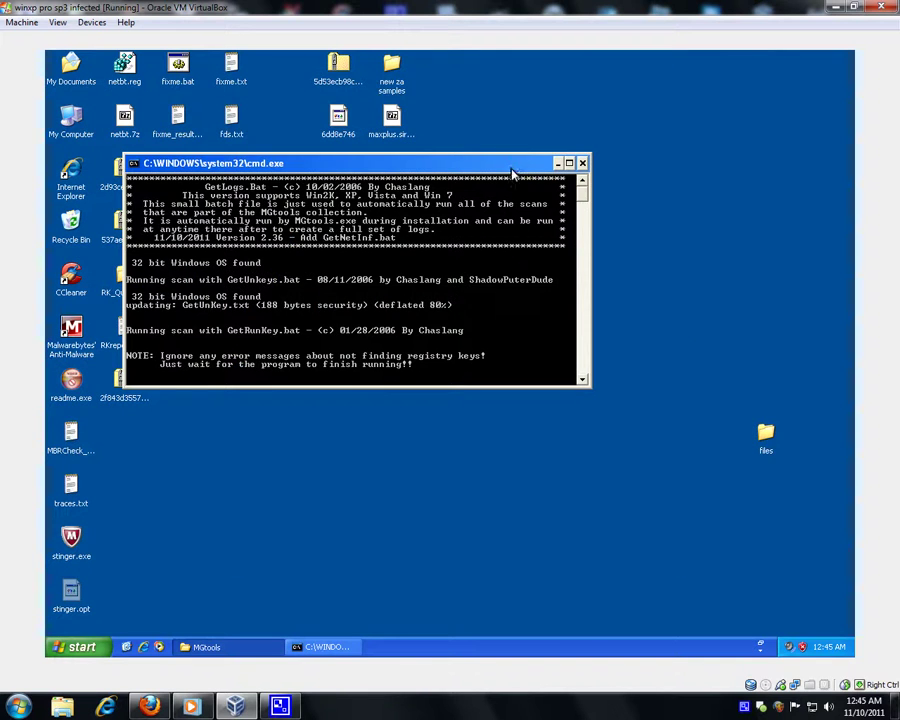
- Move the GetLogs command window aside and close it once scanning is complete
left_click_drag(511, 173, 605, 355)
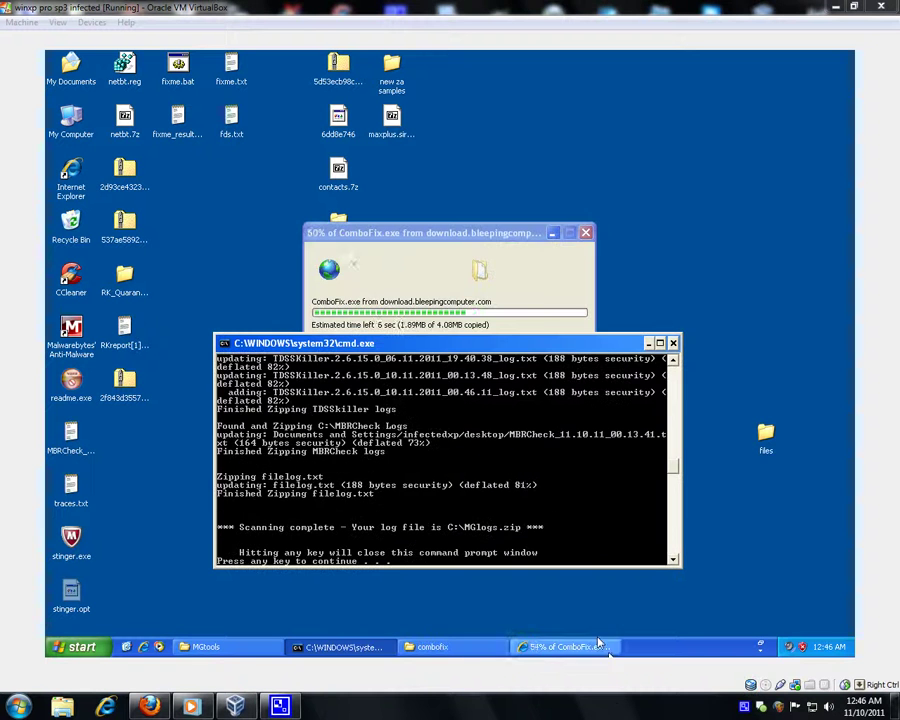
key("Return")
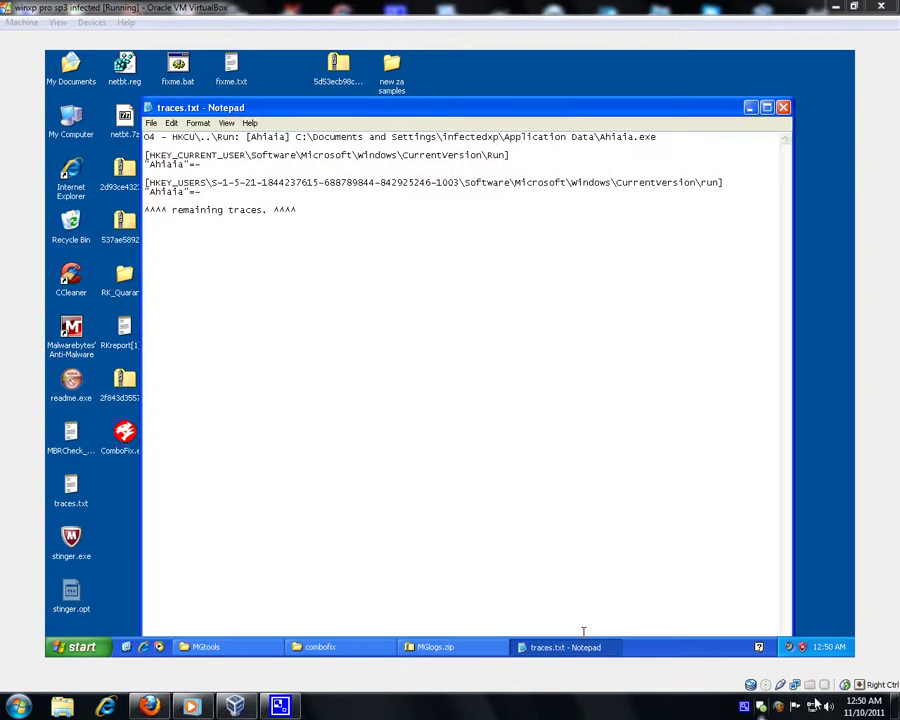
- Copy the HKEY_CURRENT_USER Run key line and its "Ahiaia"=- entry from traces.txt
right_click(816, 704)
left_click(551, 415)
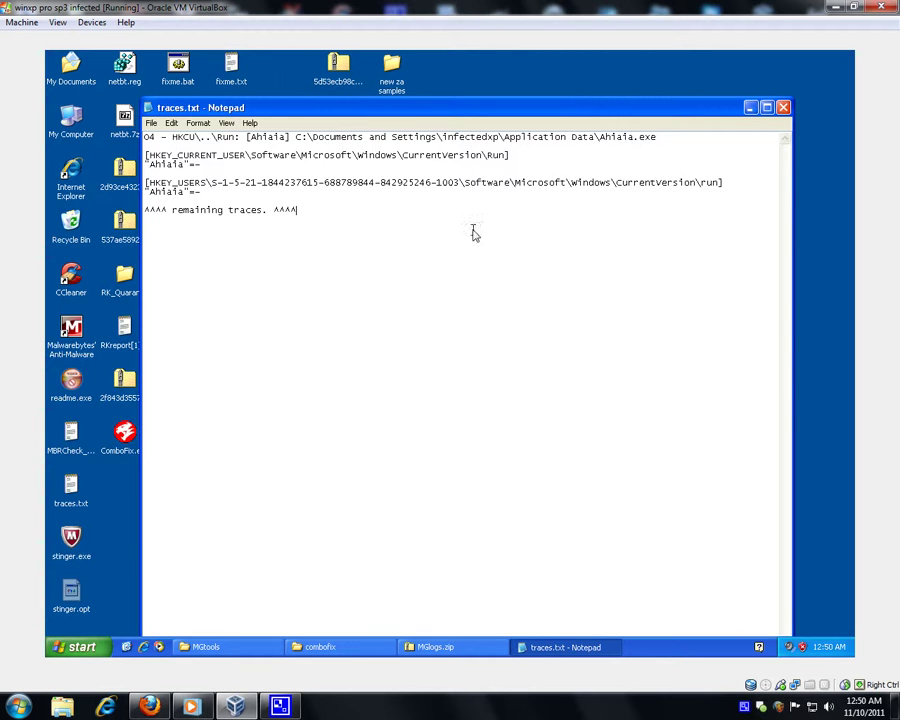
left_click_drag(215, 168, 130, 160)
key("ctrl+c")
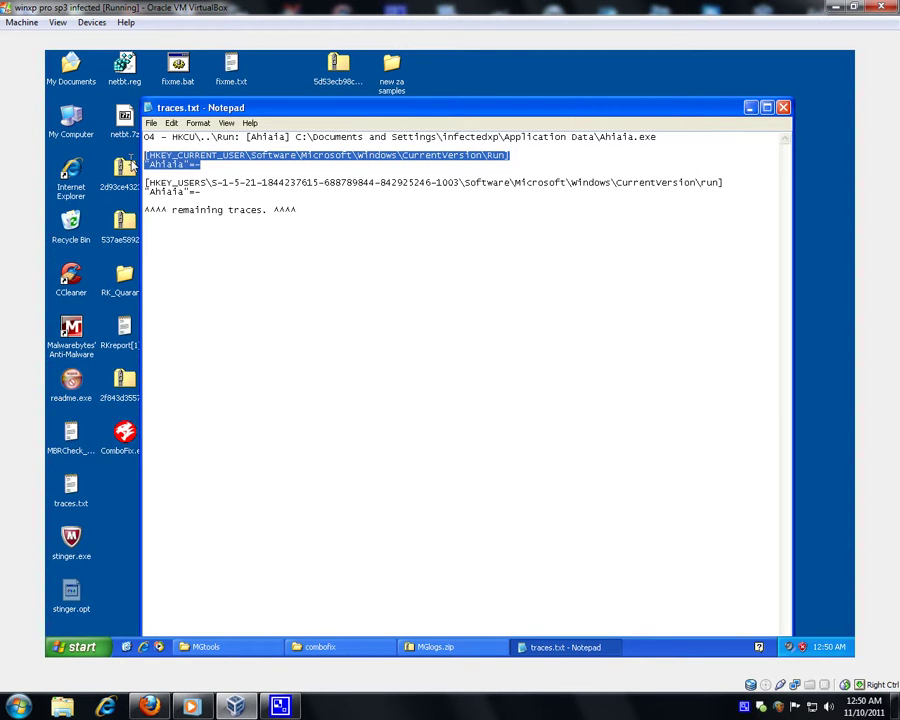
left_click_drag(663, 119, 490, 120)
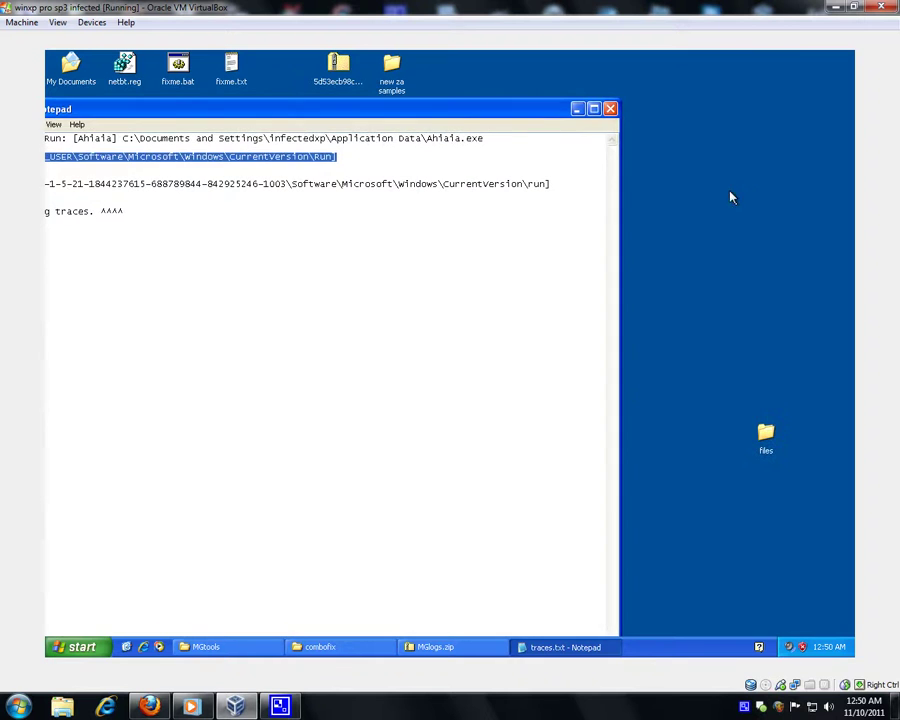
left_click(577, 110)
right_click(545, 186)
mouse_move(597, 266)
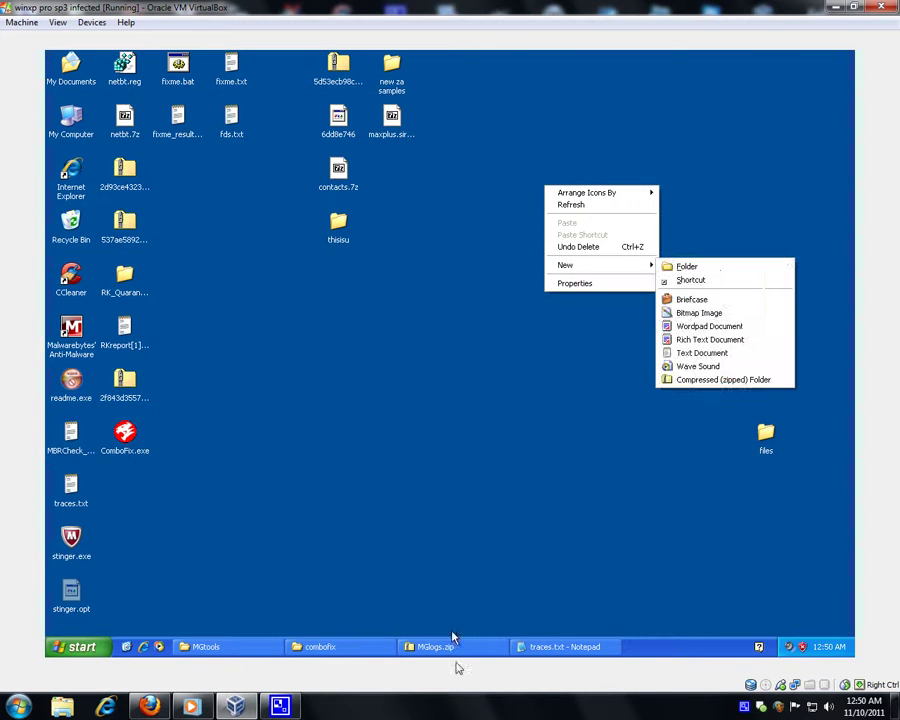
left_click(541, 643)
left_click_drag(404, 112, 564, 167)
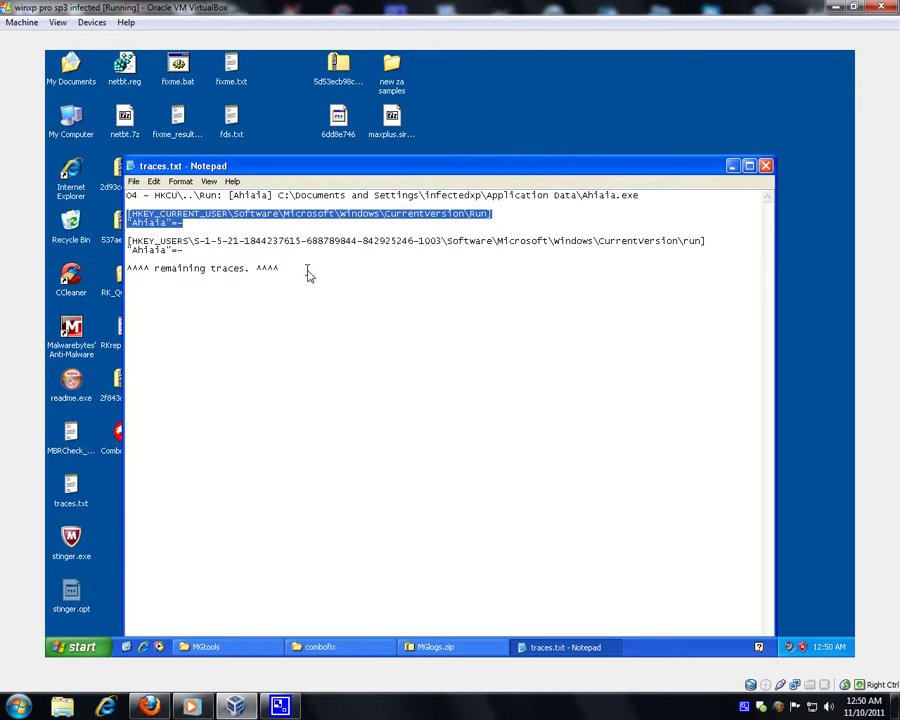
- Replace all text in the open traces.txt with the copied Run key entry and add a REGEDIT4 header line above it
left_click_drag(309, 275, 104, 180)
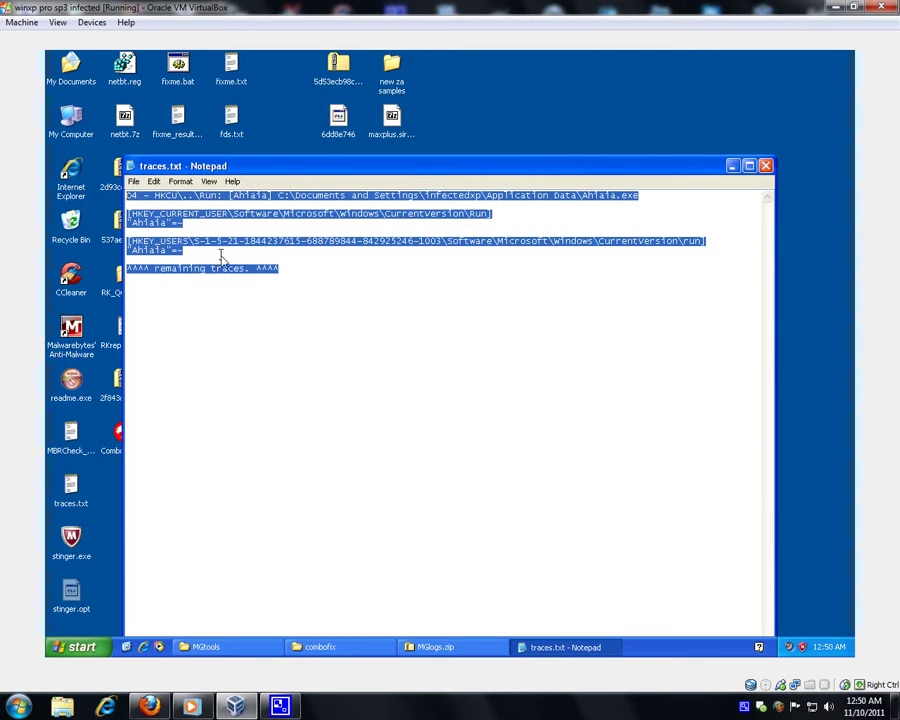
key("ctrl+v")
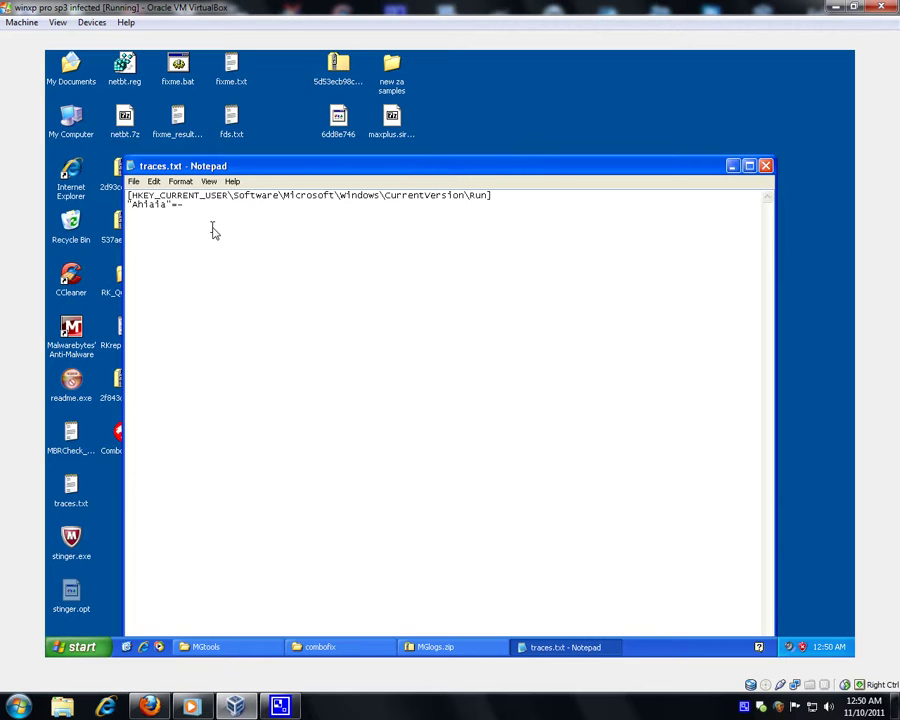
key("ctrl+Home")
key("Return")
key("Return")
key("Up")
key("Up")
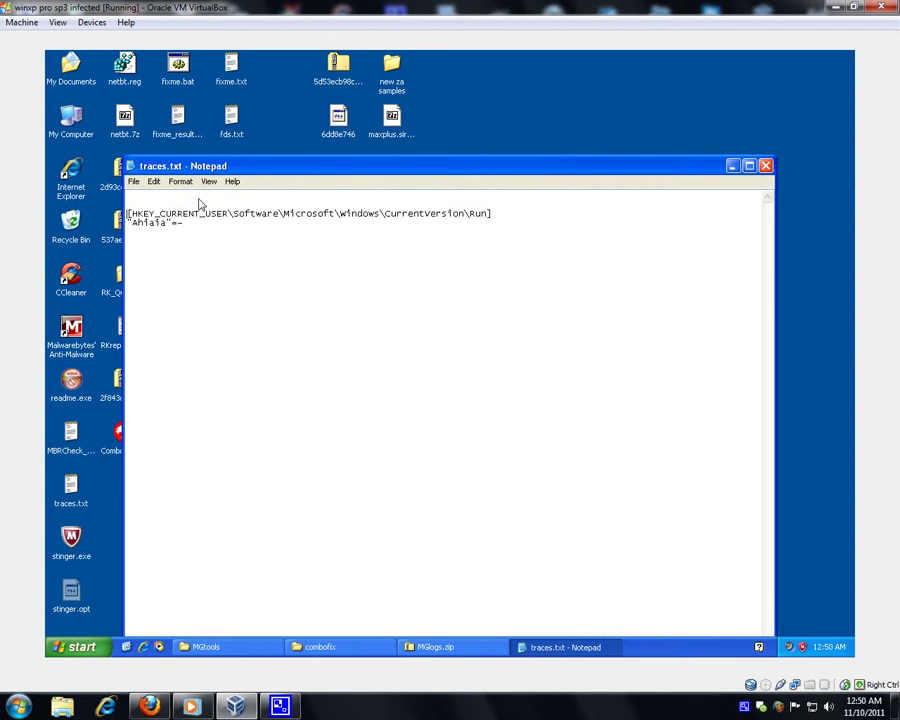
- Save the edited text to the Desktop as fixme.reg and close Notepad
left_click(133, 182)
left_click(188, 233)
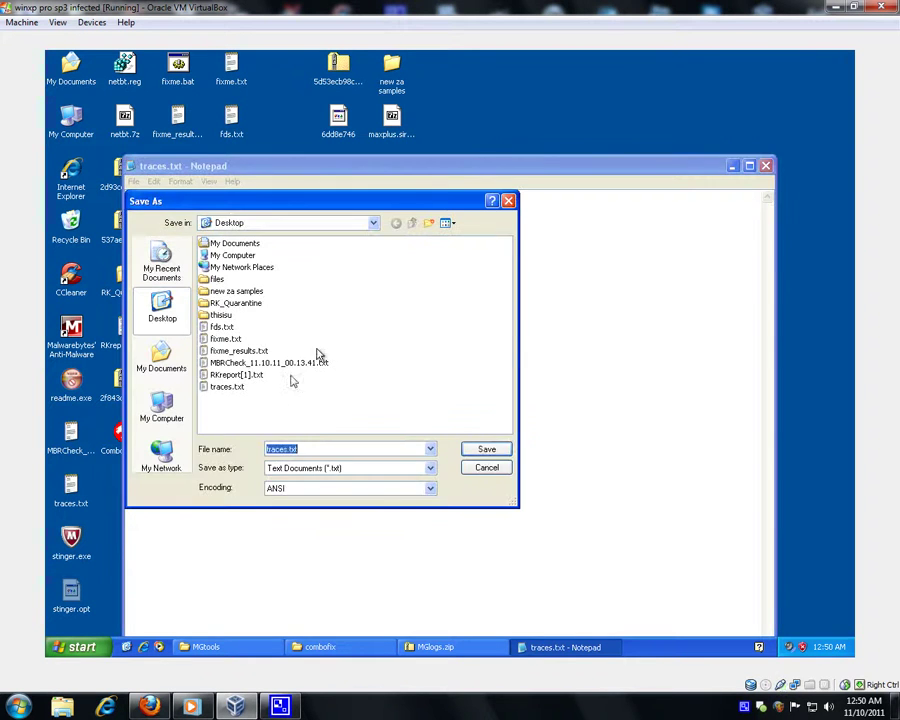
type("fixme.t")
key("Return")
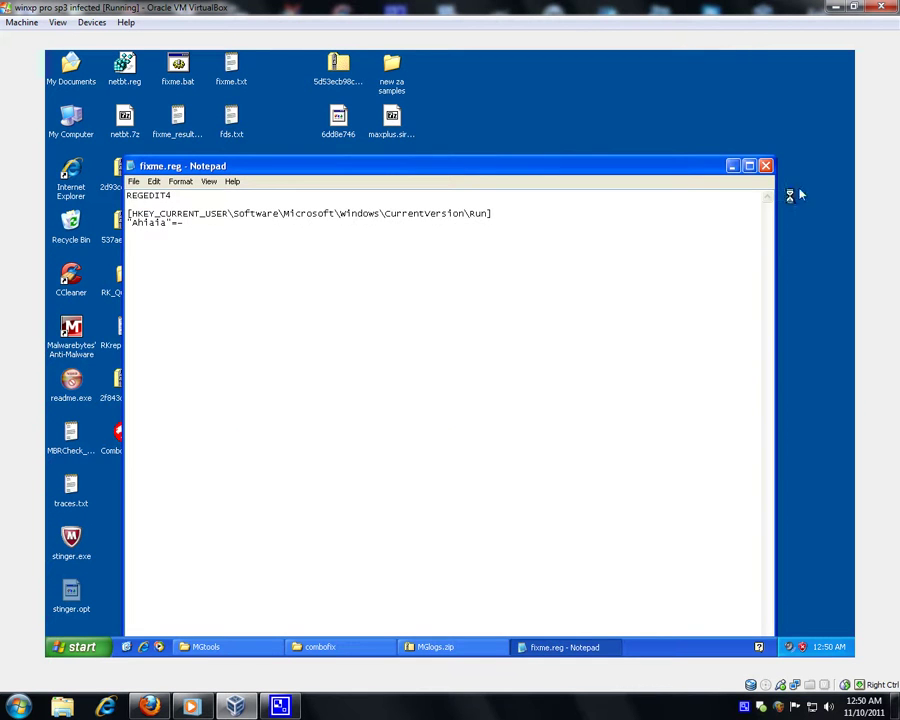
left_click(766, 166)
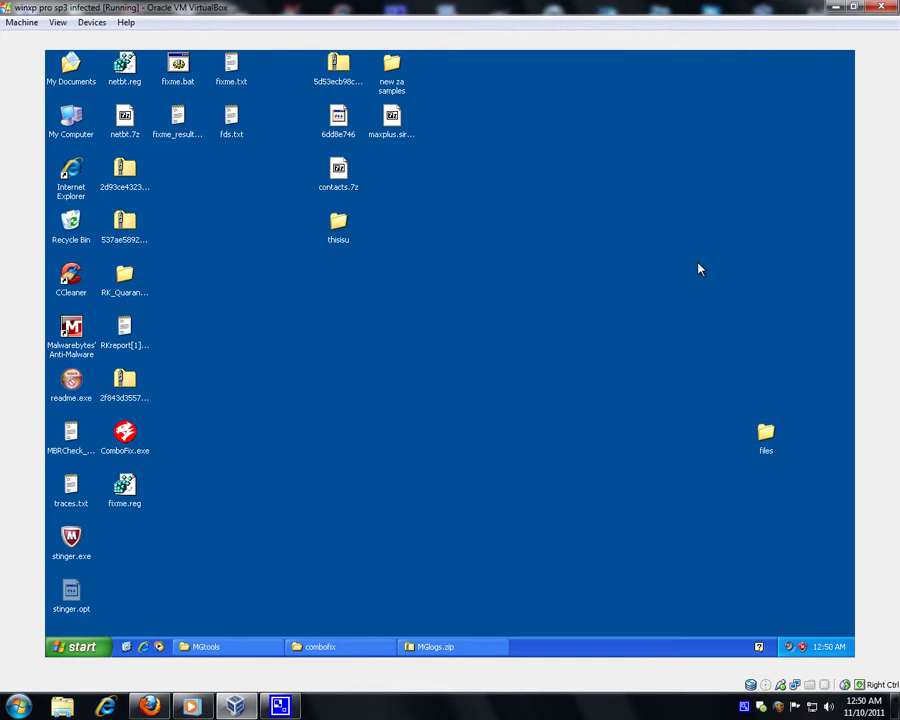
- Merge fixme.reg from the desktop into the registry and dismiss the confirmation
double_click(121, 495)
left_click(424, 392)
left_click(458, 394)
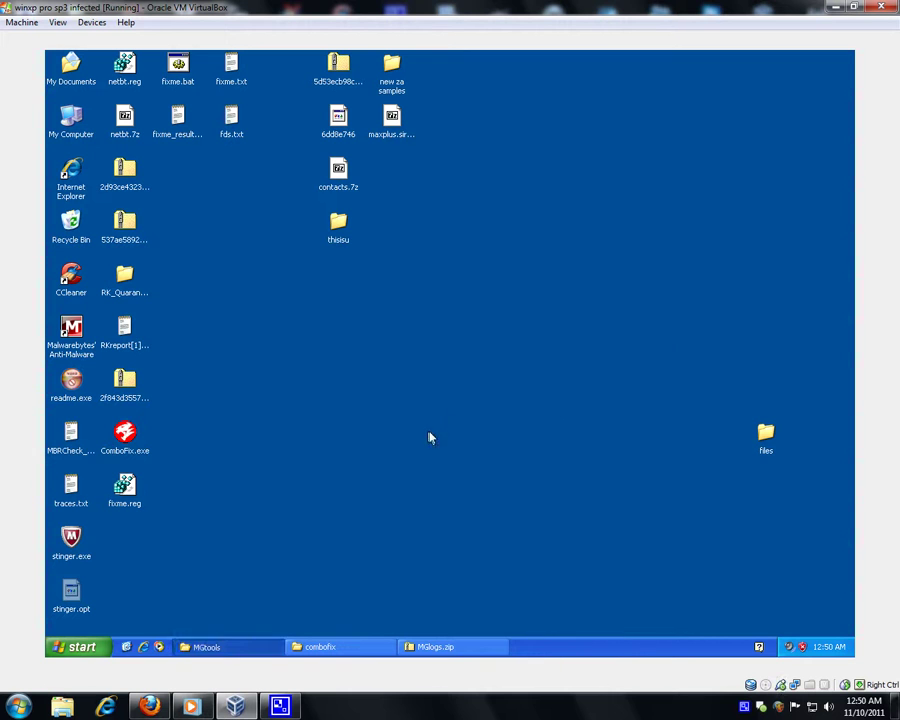
- Run ComboFix.exe from the desktop despite the security warning and start its scan
left_click(130, 440)
double_click(126, 438)
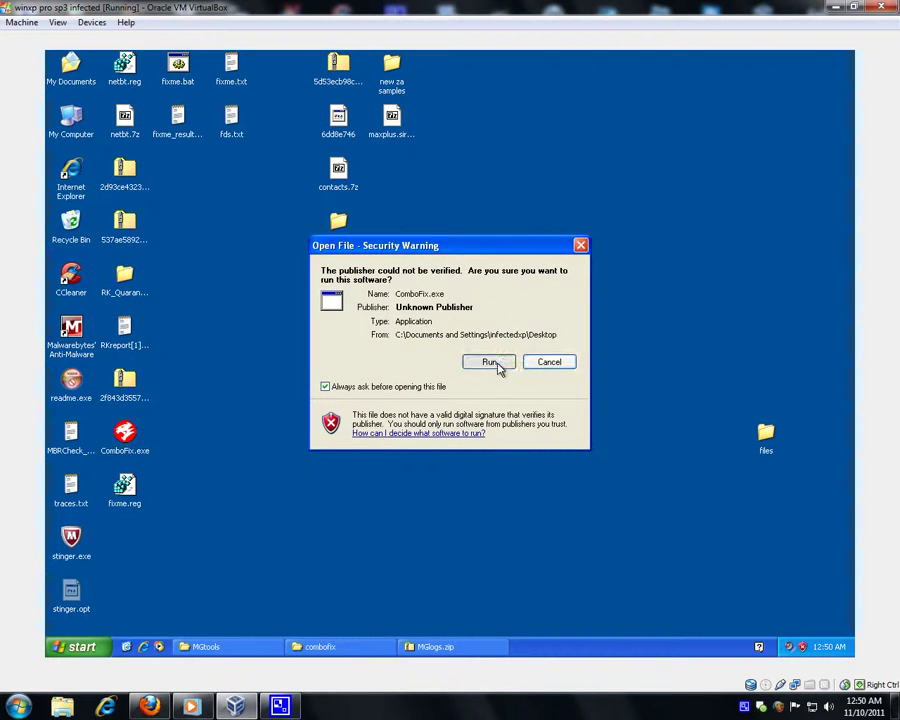
left_click(488, 361)
left_click(563, 430)
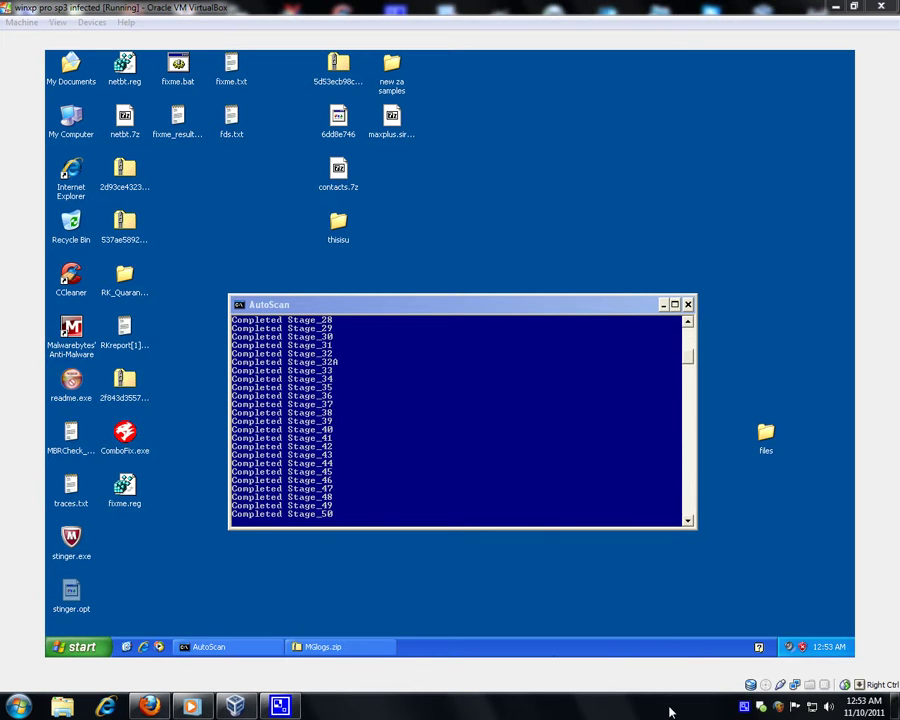
left_click(550, 575)
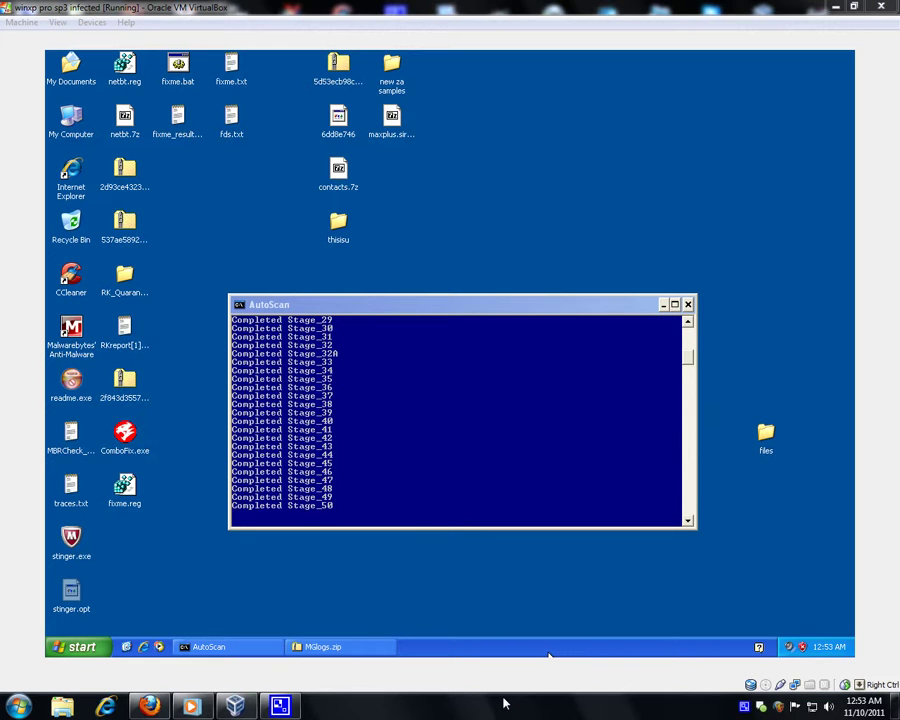
left_click(424, 314)
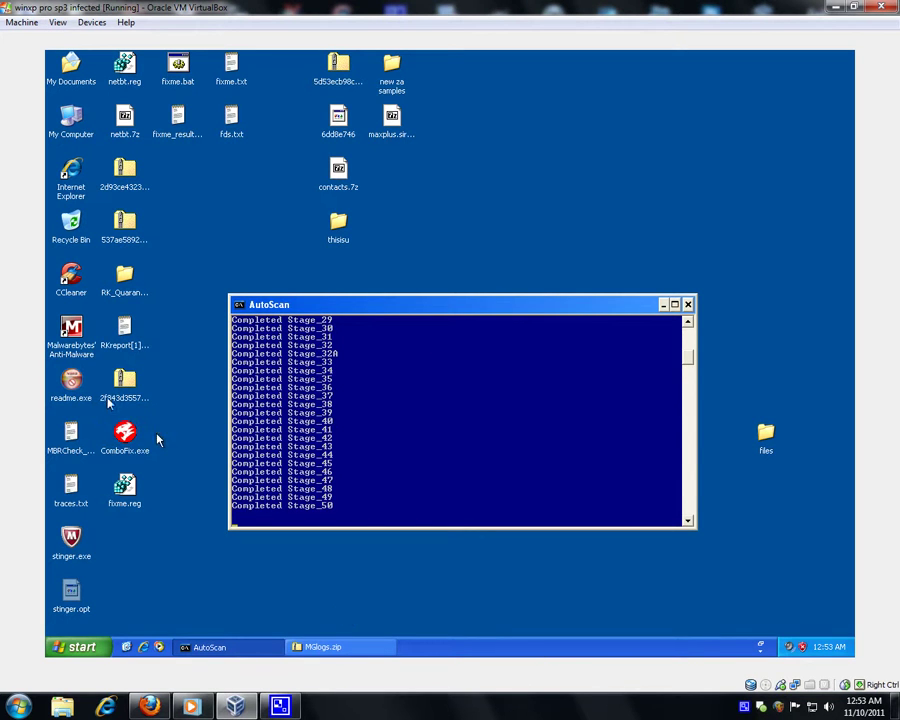
left_click(170, 550)
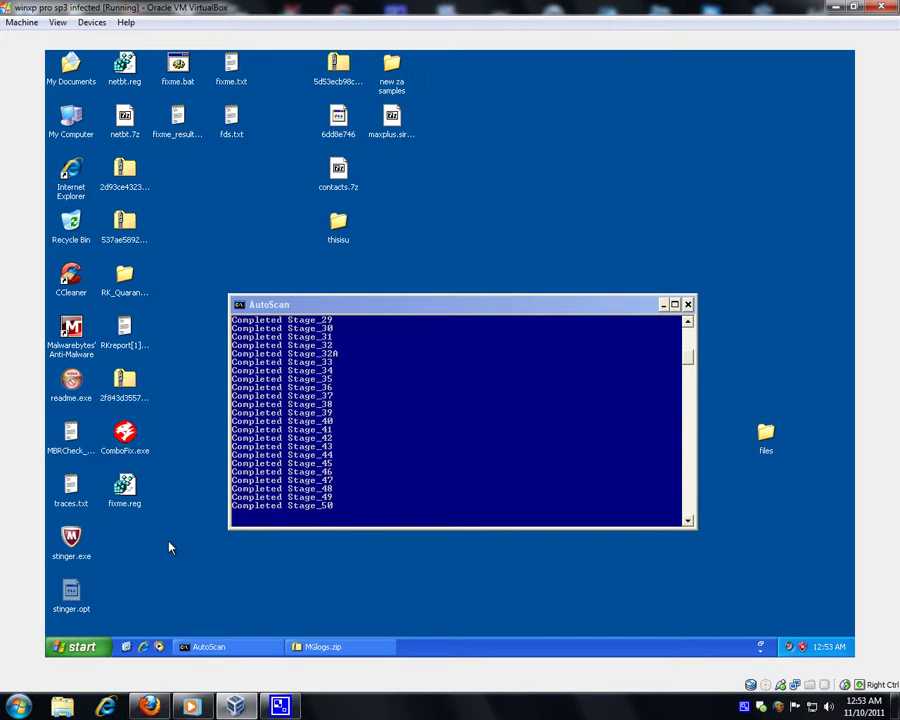